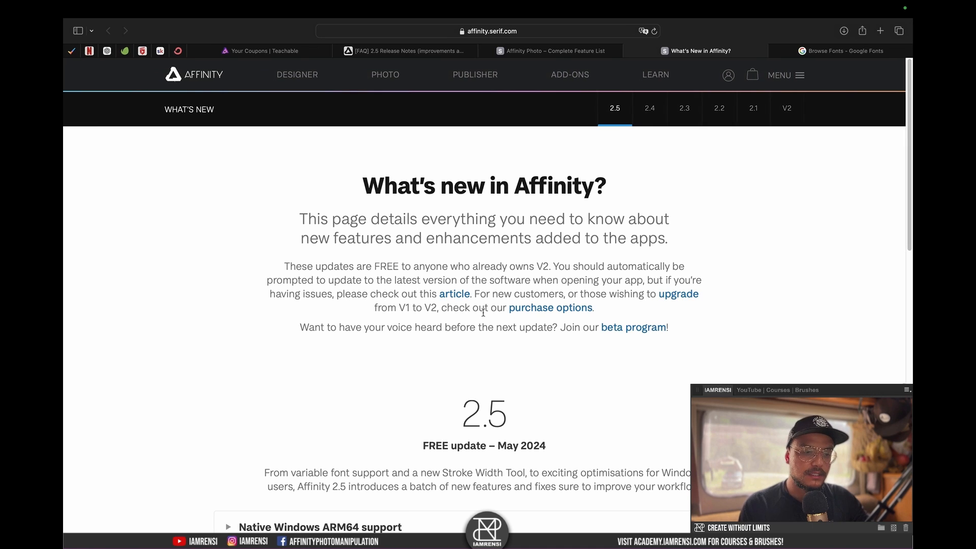
# - Examine the introduction and the list of version 2.5 features on the What's New page
pyautogui.moveTo(372, 184); pyautogui.dragTo(623, 207)
pyautogui.click(623, 204)
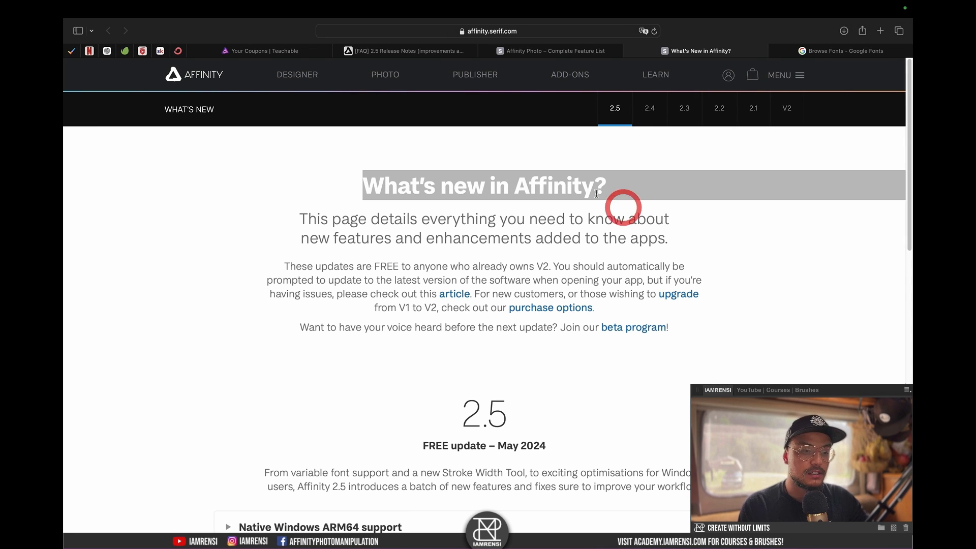
pyautogui.scroll(-3, 408, 362)
pyautogui.scroll(-5, 409, 362)
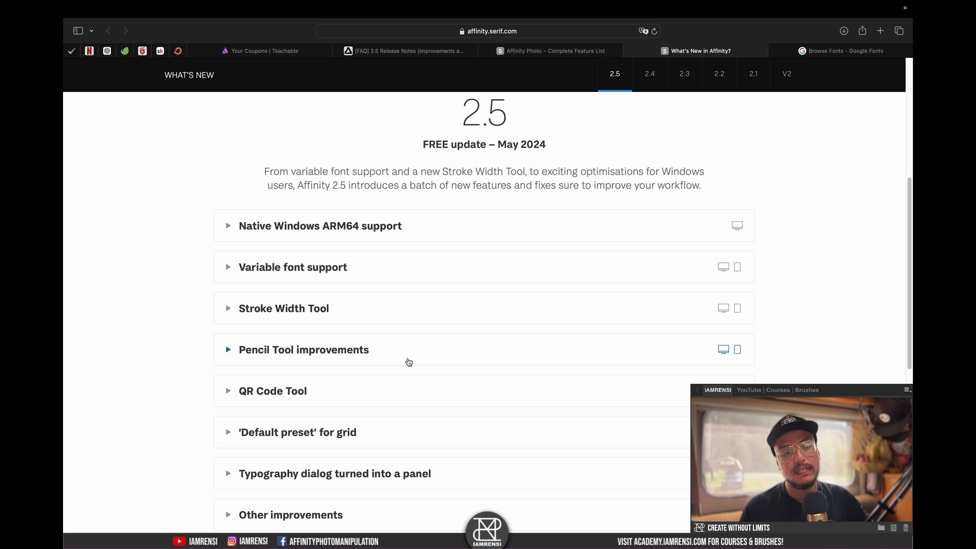
pyautogui.scroll(1, 270, 204)
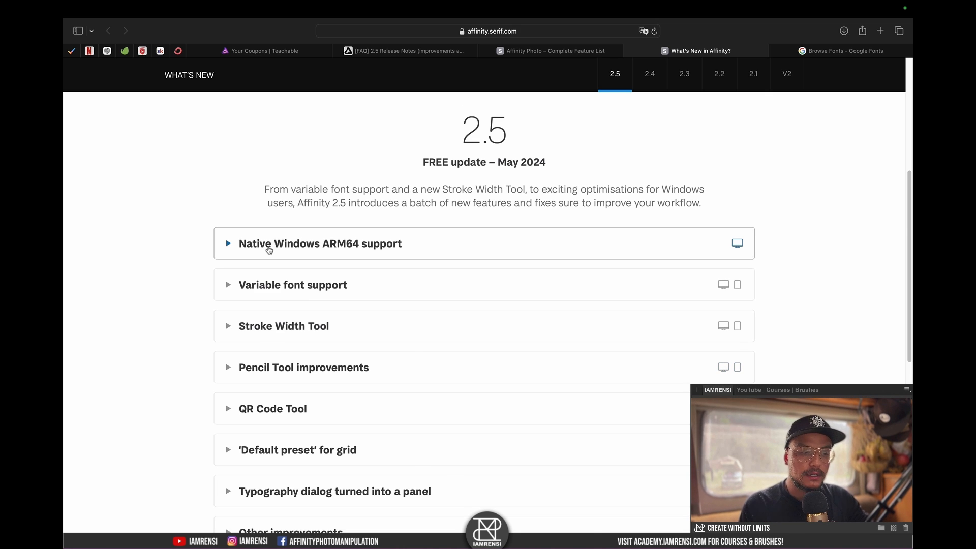
# - Expand the Native Windows ARM64 support entry and read through its description
pyautogui.click(267, 246)
pyautogui.scroll(-3, 305, 239)
pyautogui.scroll(-1, 331, 237)
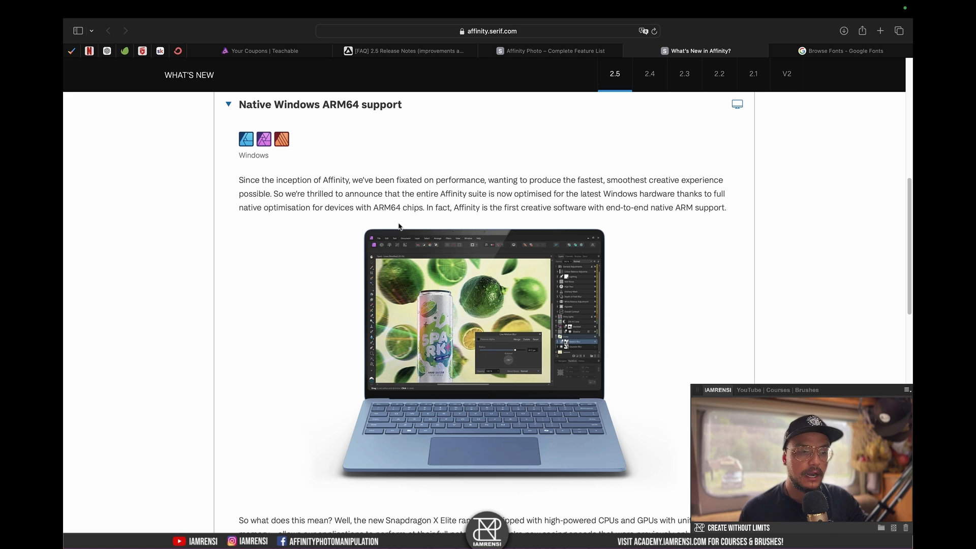
pyautogui.scroll(-3, 399, 227)
pyautogui.scroll(1, 466, 239)
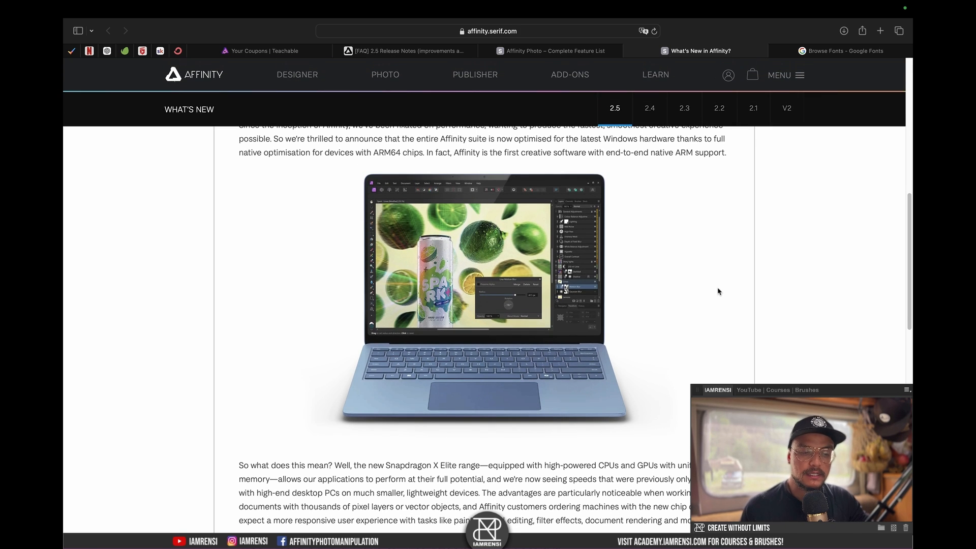
pyautogui.scroll(-1, 718, 292)
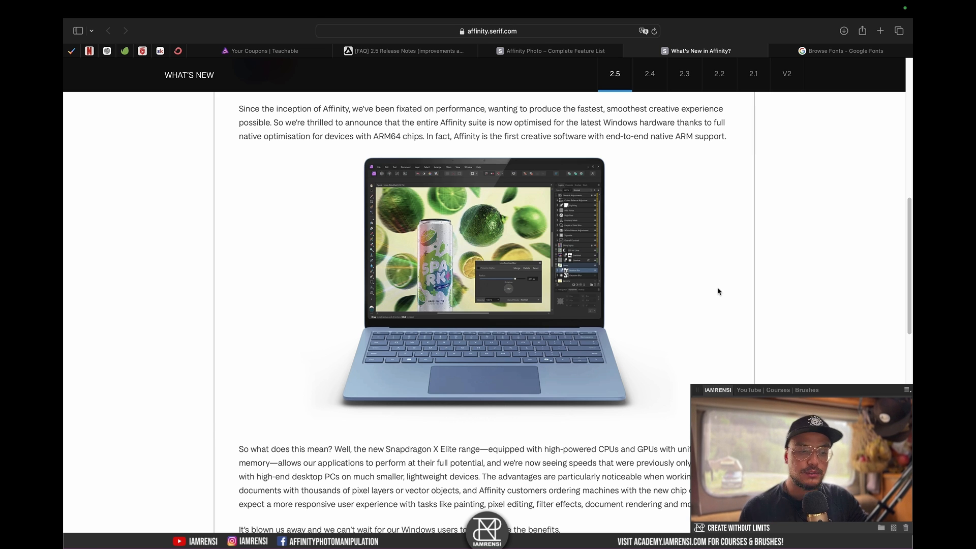
pyautogui.scroll(-7, 717, 291)
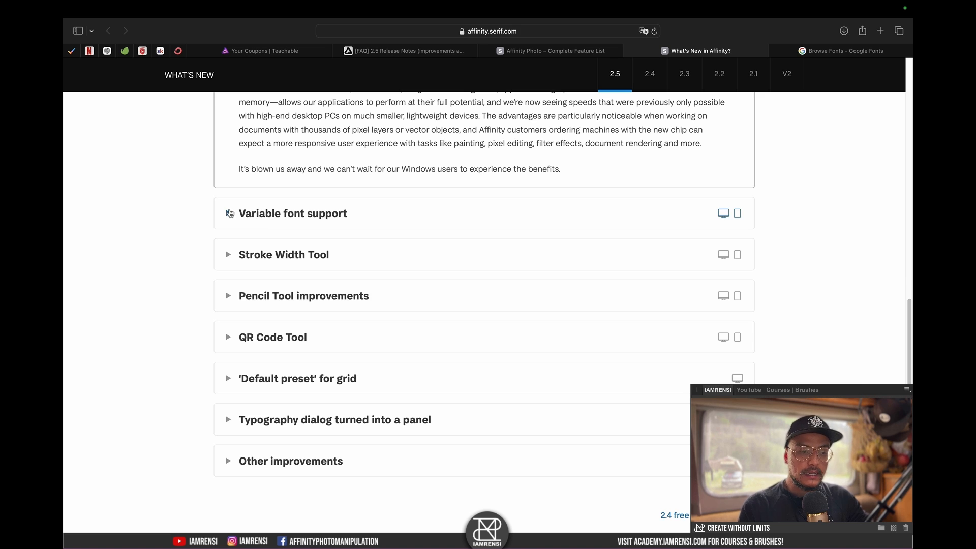
# - Expand the Variable font support entry and examine its description and sample artwork
pyautogui.click(229, 213)
pyautogui.scroll(-2, 292, 320)
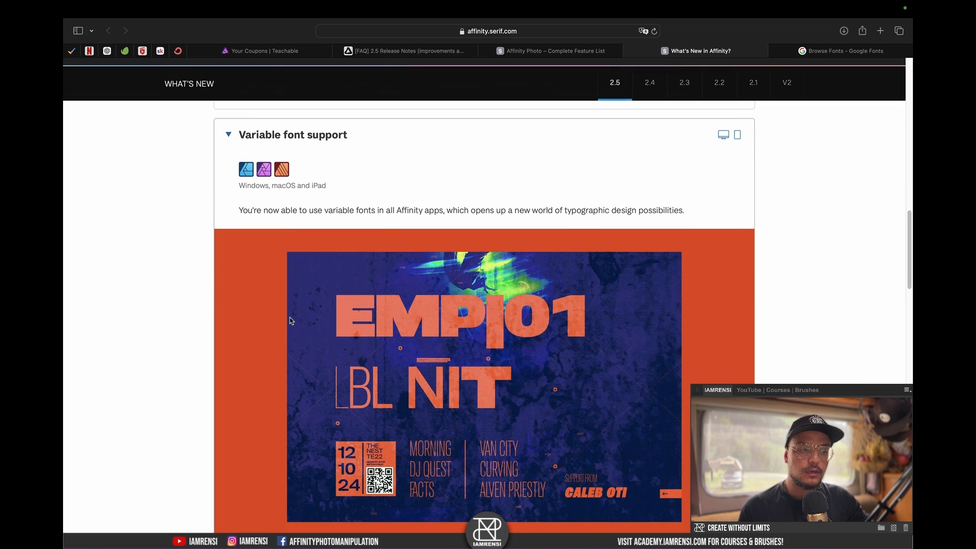
pyautogui.scroll(-1, 522, 326)
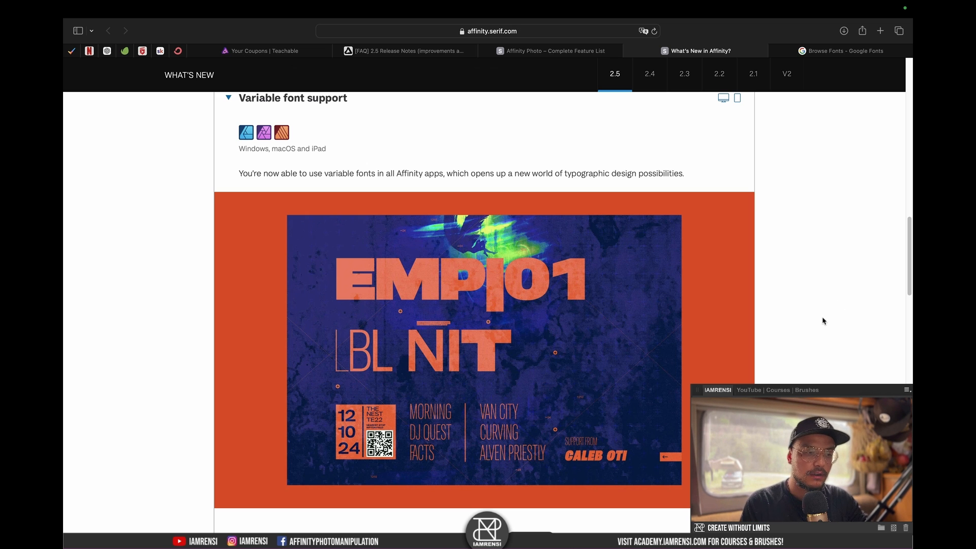
pyautogui.scroll(-3, 823, 321)
pyautogui.scroll(1, 823, 321)
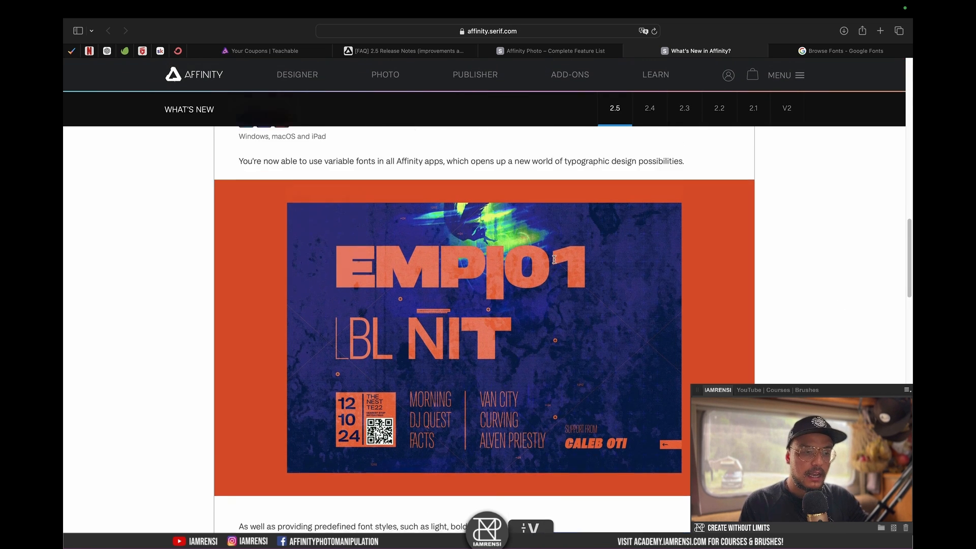
pyautogui.scroll(4, 306, 200)
# - Switch to the bullet_rose document in Affinity Photo and set the rose group's opacity to 17%
pyautogui.hotkey('ctrl', 'Right')
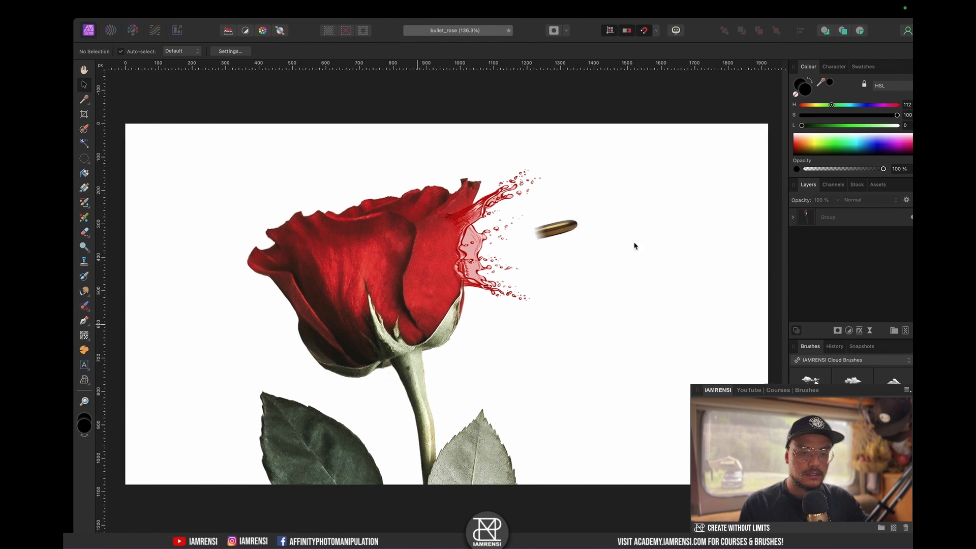
pyautogui.click(840, 218)
pyautogui.press('1')
pyautogui.press('4')
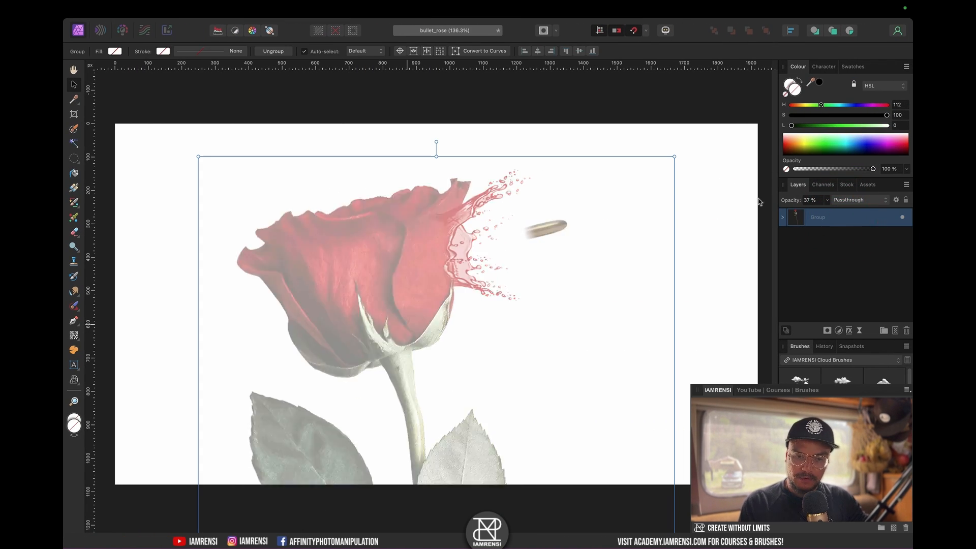
pyautogui.press('1')
pyautogui.press('7')
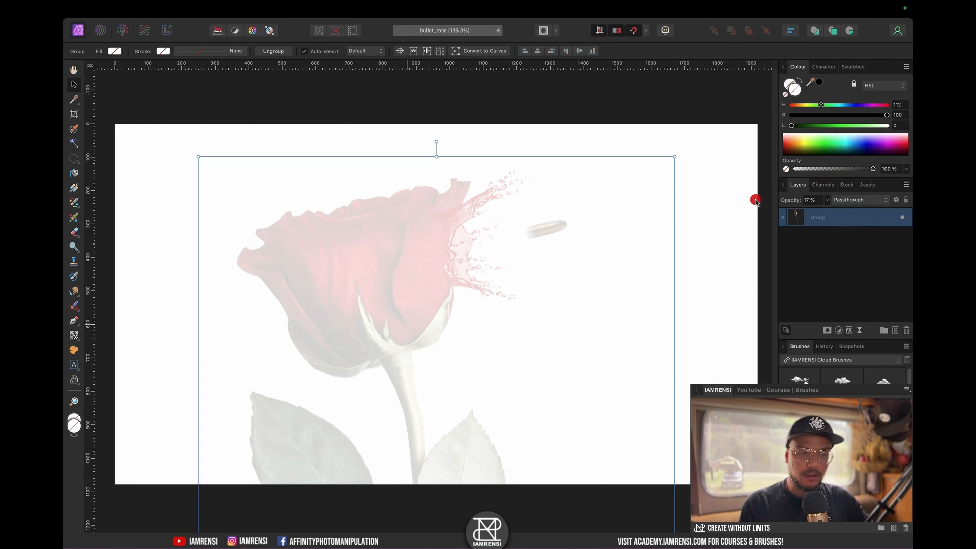
# - Activate the text tool, filter the font list to variable fonts only and choose STIX Two Text
pyautogui.press('t')
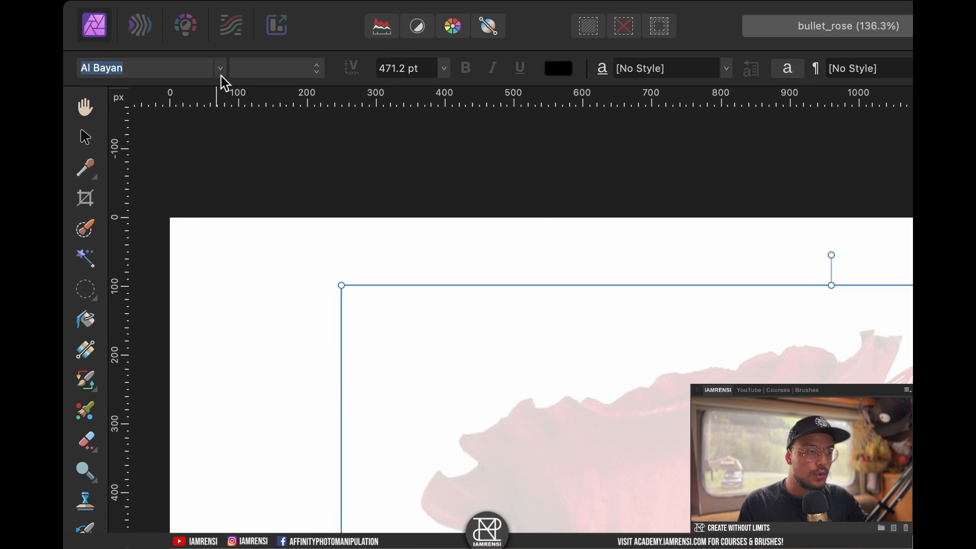
pyautogui.click(140, 51)
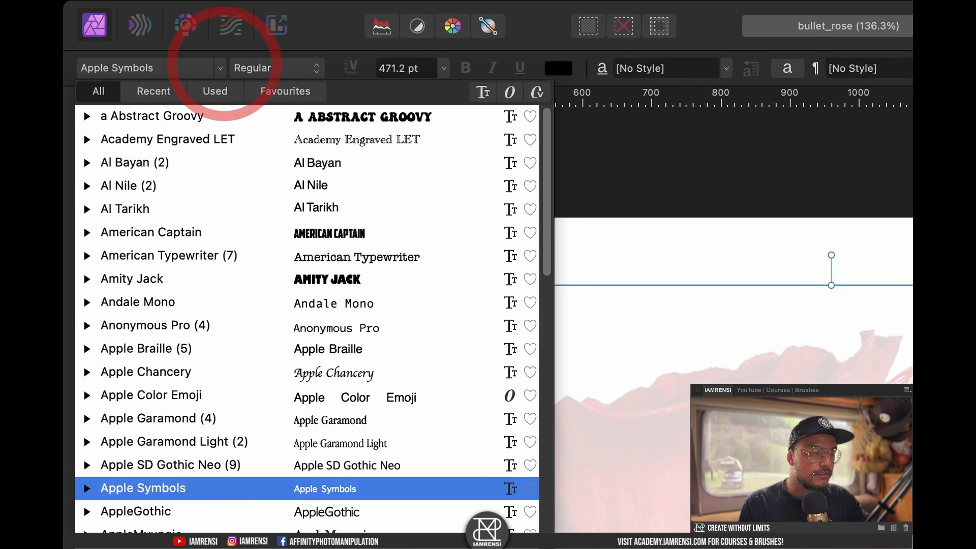
pyautogui.click(273, 463)
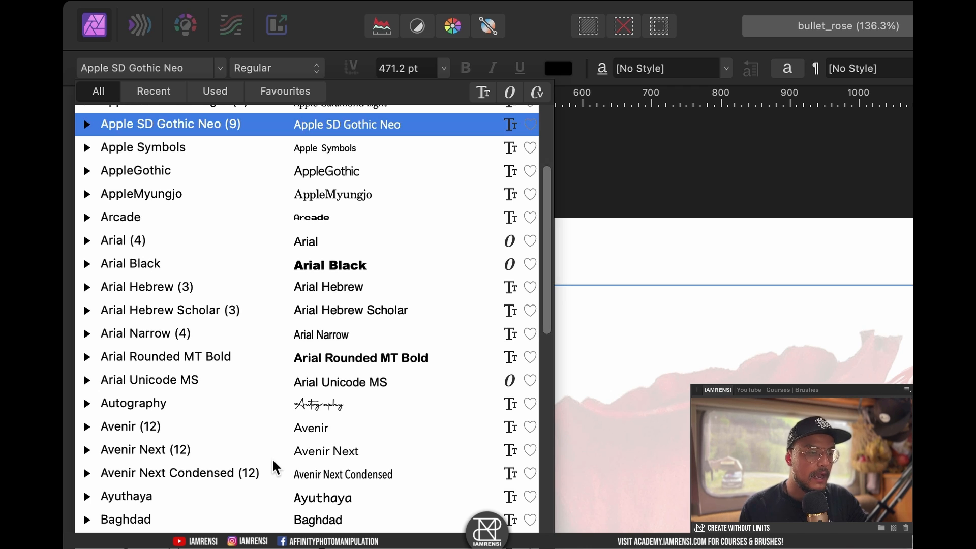
pyautogui.scroll(5, 271, 457)
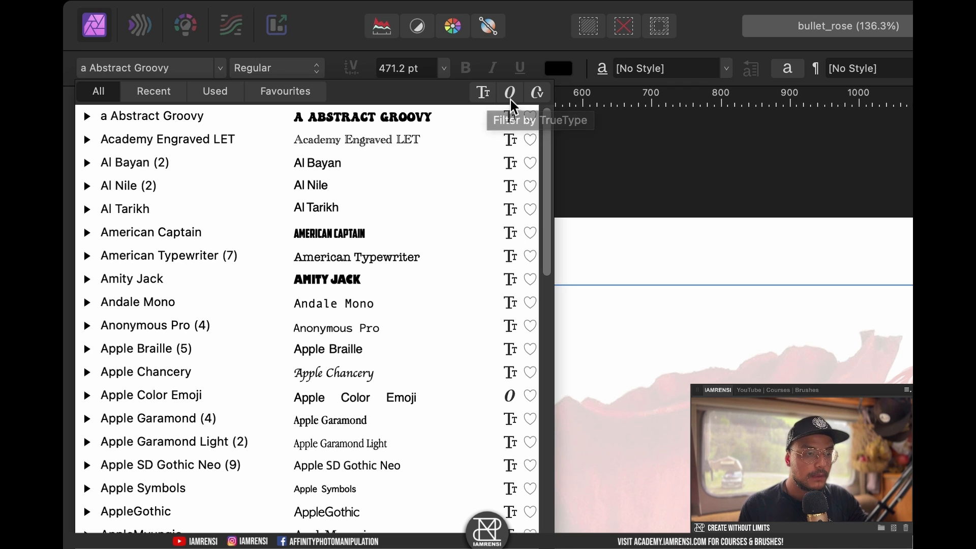
pyautogui.click(538, 94)
pyautogui.click(262, 164)
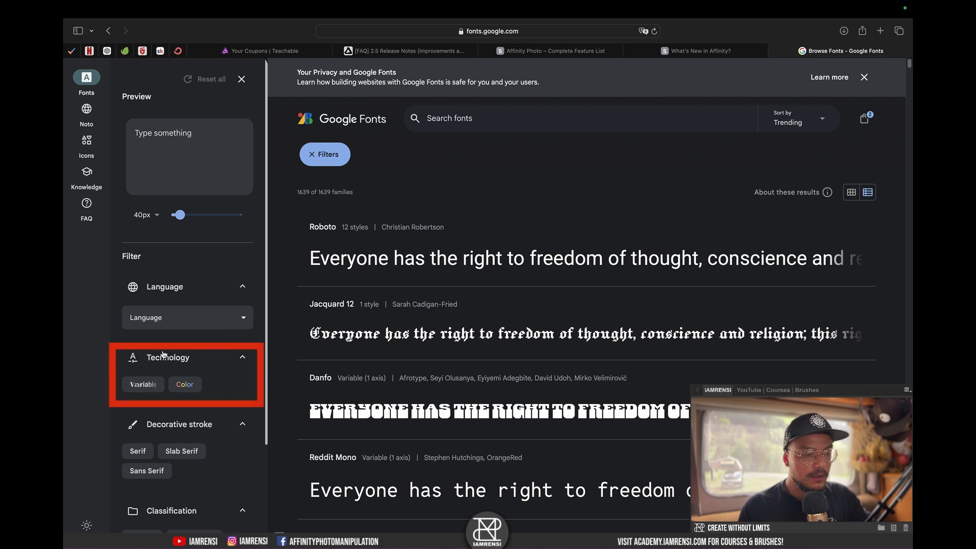
# - Switch to Google Fonts in the browser and filter the font catalogue by Variable technology
pyautogui.click(145, 385)
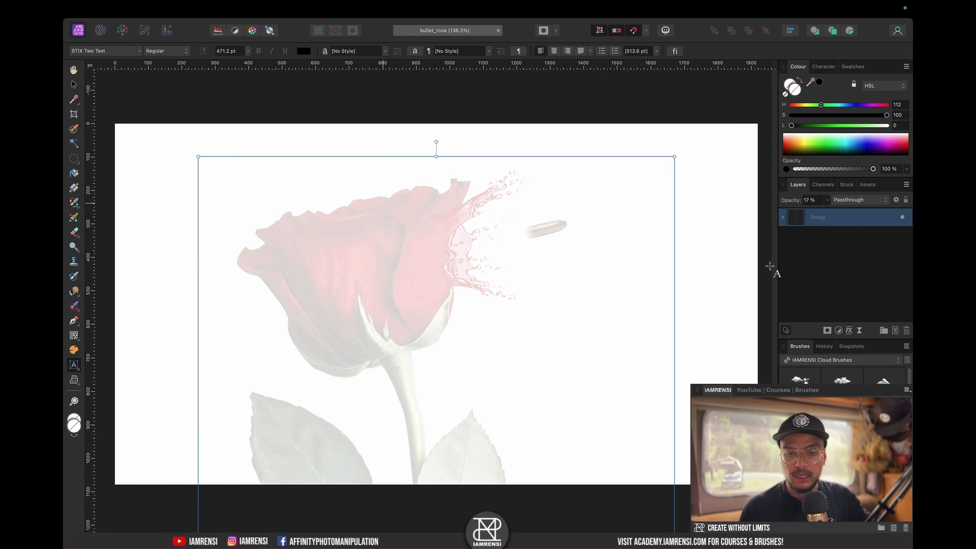
# - Back in Affinity Photo, add the two-line artistic text "HEY THERE!" in Open Sans over the rose, at about 177 pt
pyautogui.click(117, 51)
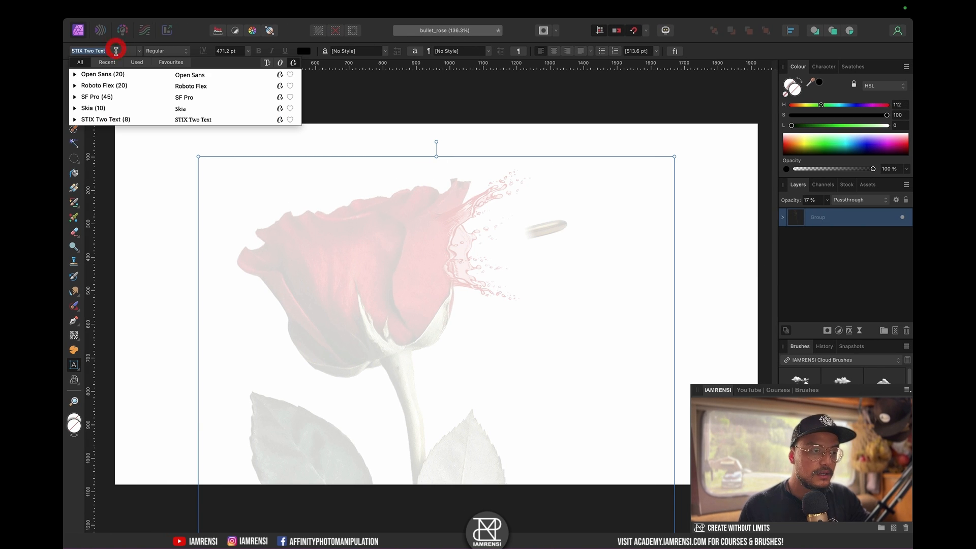
pyautogui.click(110, 73)
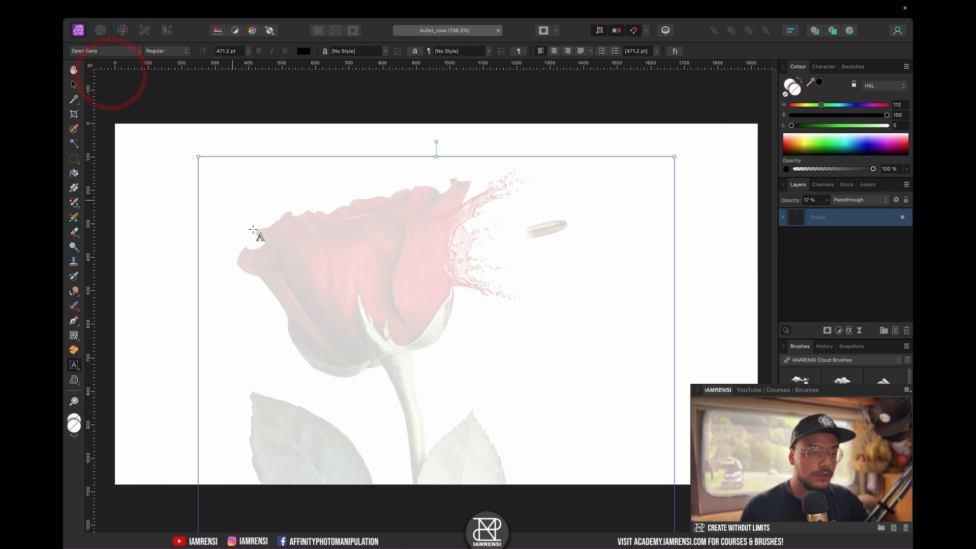
pyautogui.moveTo(234, 242); pyautogui.dragTo(270, 272)
pyautogui.write('HEY')
pyautogui.hotkey('shift', 'Return')
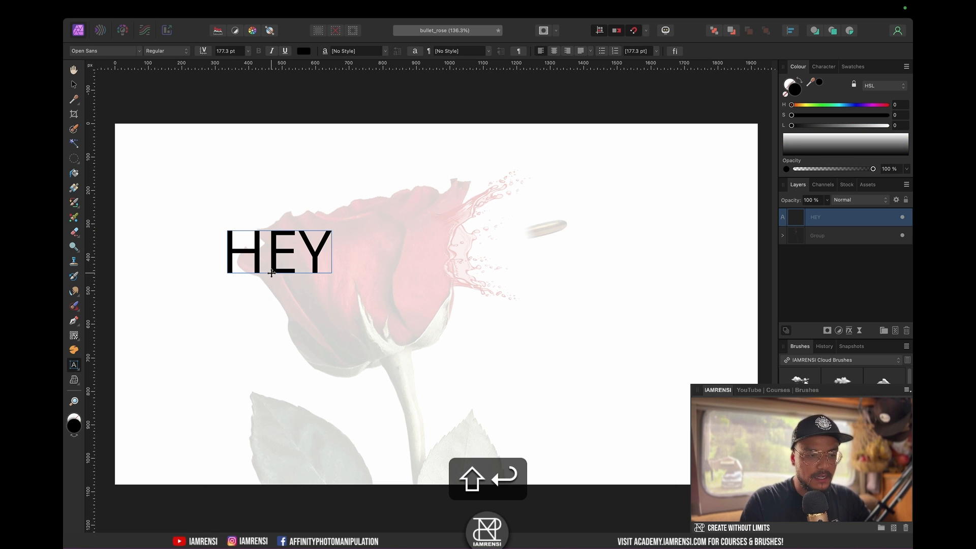
pyautogui.write('THERE!')
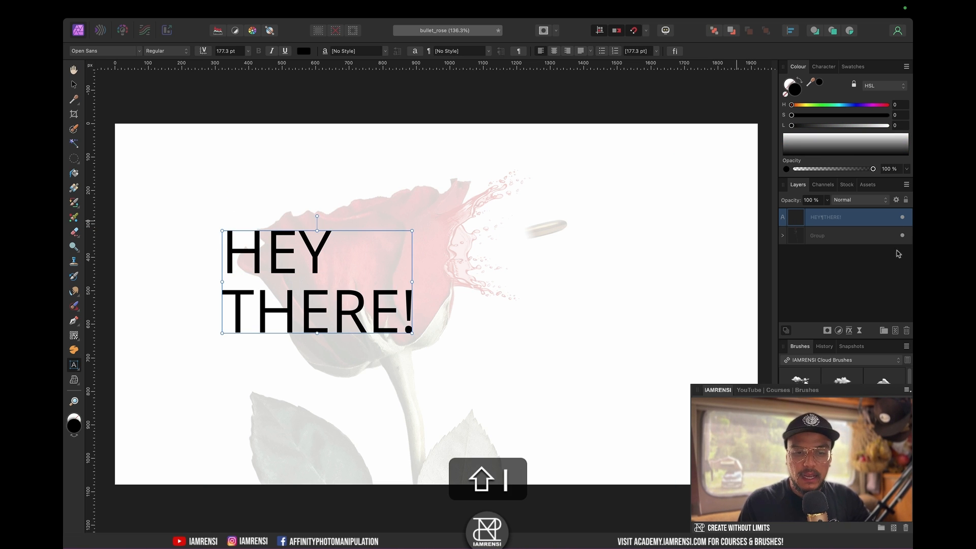
pyautogui.press('Escape')
# - Set the font style of the HEY THERE! text to Semibold Italic
pyautogui.click(173, 51)
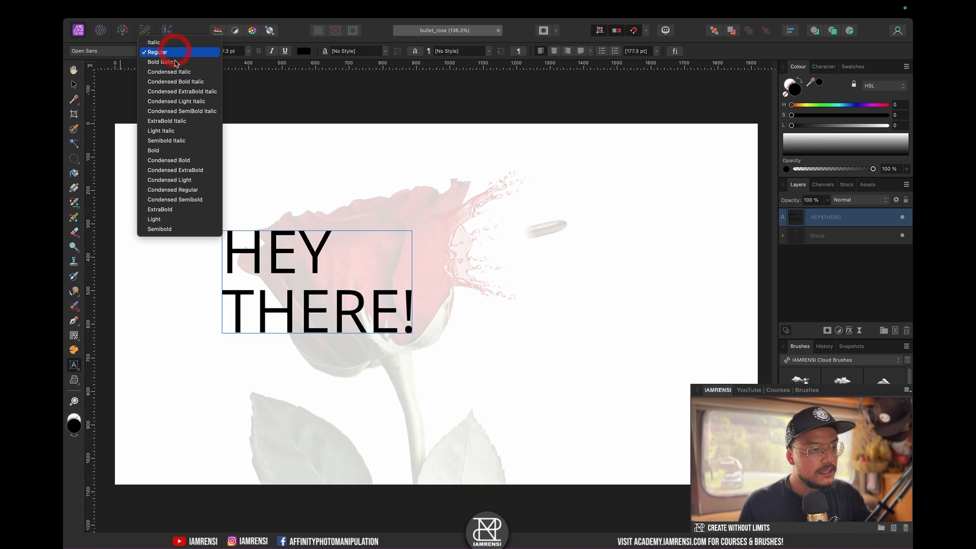
pyautogui.click(172, 52)
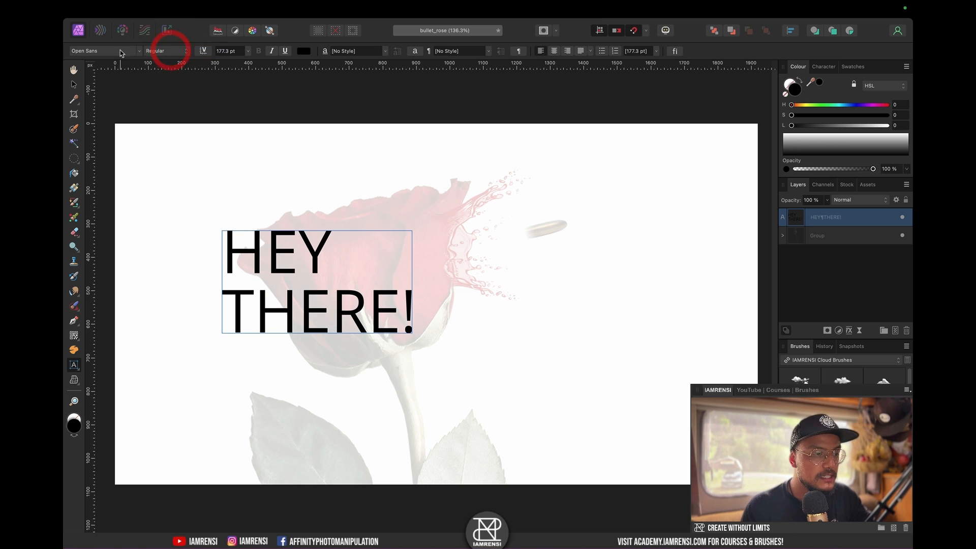
pyautogui.click(171, 51)
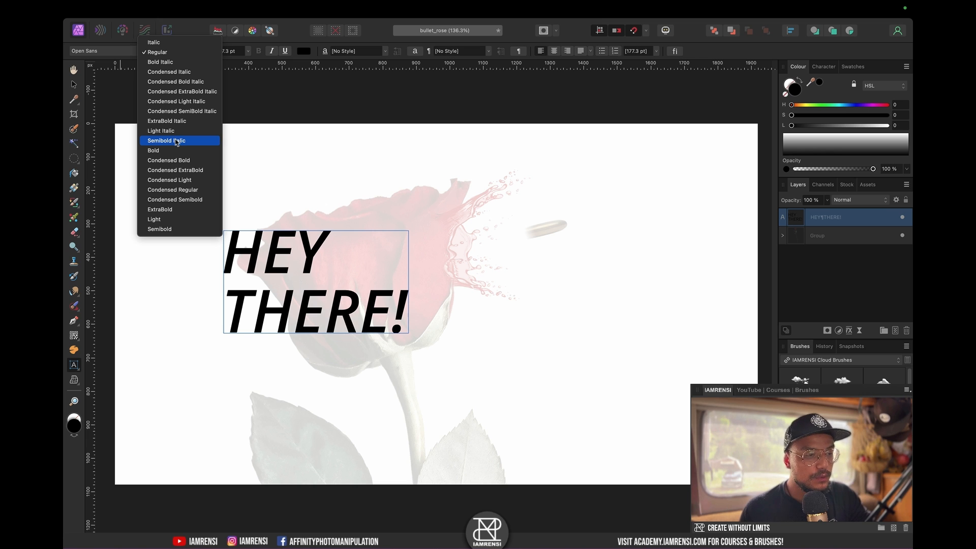
pyautogui.click(177, 141)
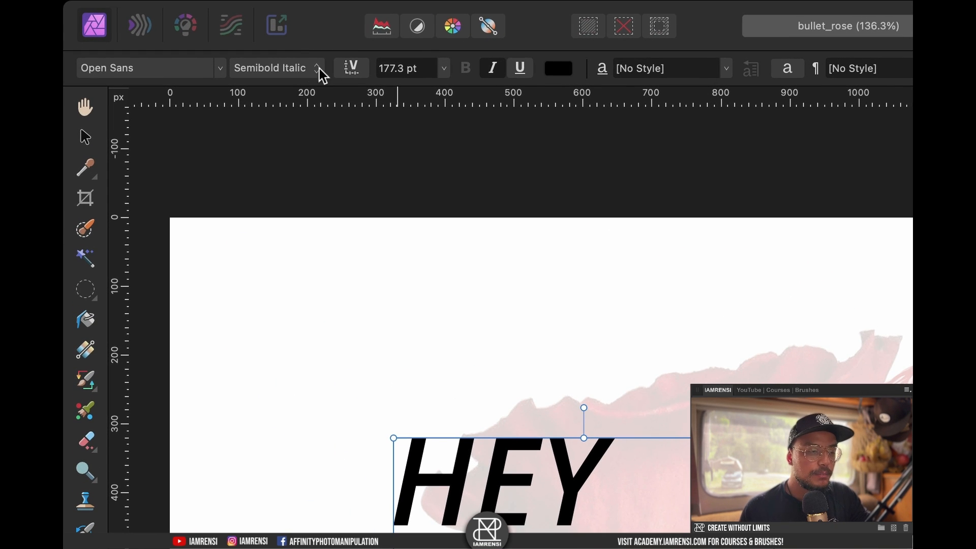
# - Set the variable font weight of the HEY THERE! text to 625, keeping its width at 100
pyautogui.click(208, 51)
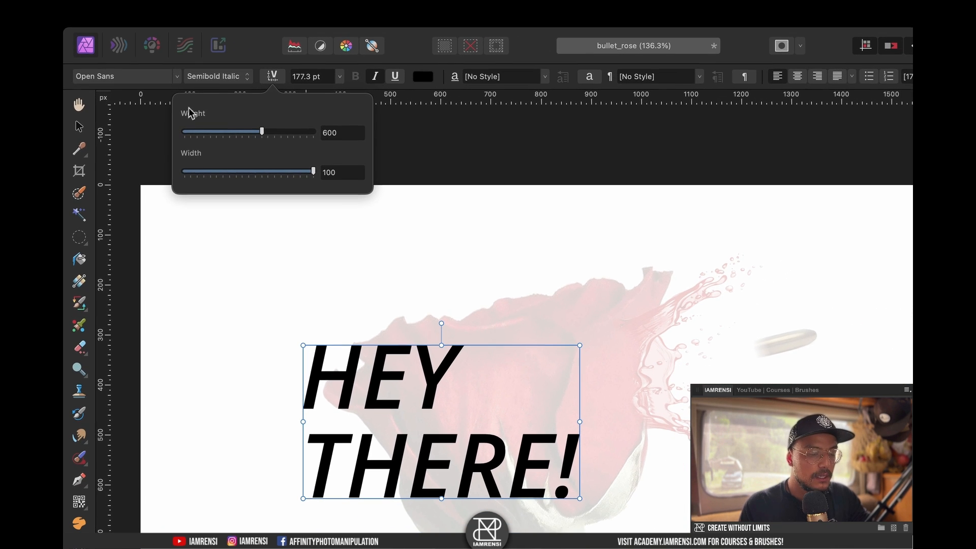
pyautogui.moveTo(261, 133); pyautogui.dragTo(466, 181)
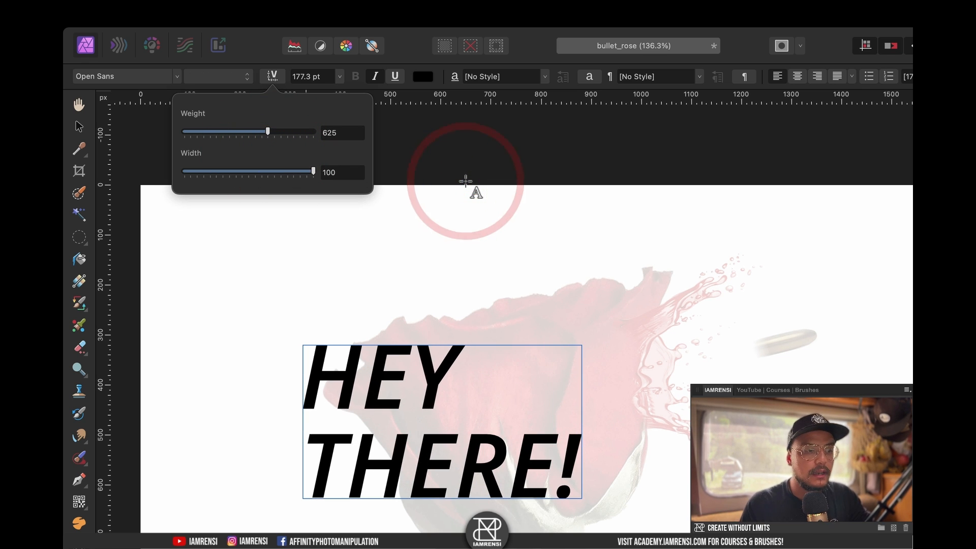
pyautogui.click(315, 172)
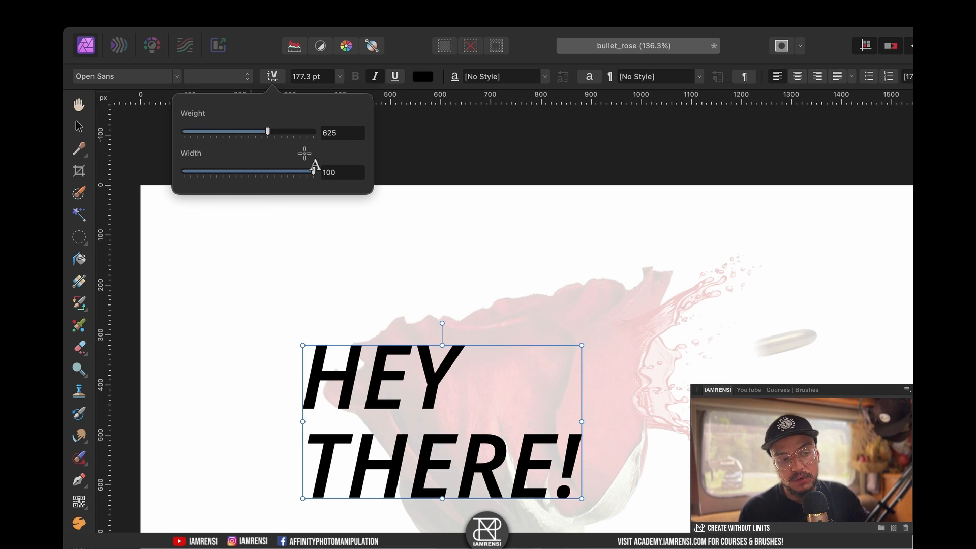
pyautogui.click(272, 76)
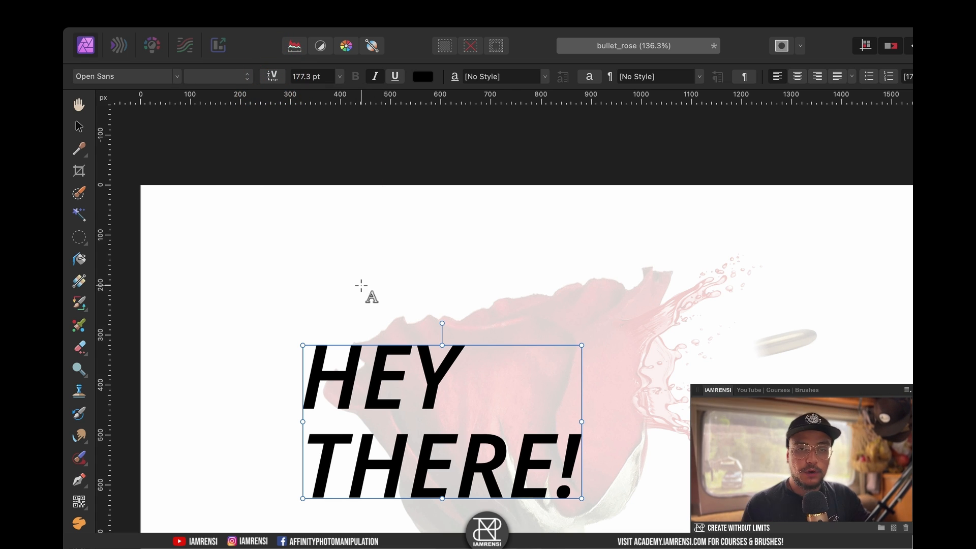
# - Change the HEY THERE! text to the variable font Roboto Flex in the Italic style
pyautogui.click(178, 75)
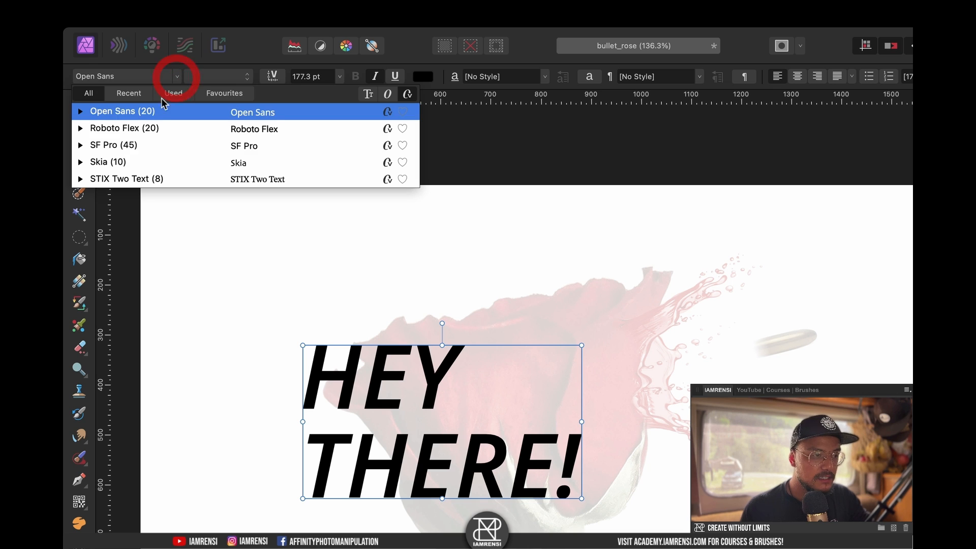
pyautogui.click(146, 129)
pyautogui.click(247, 76)
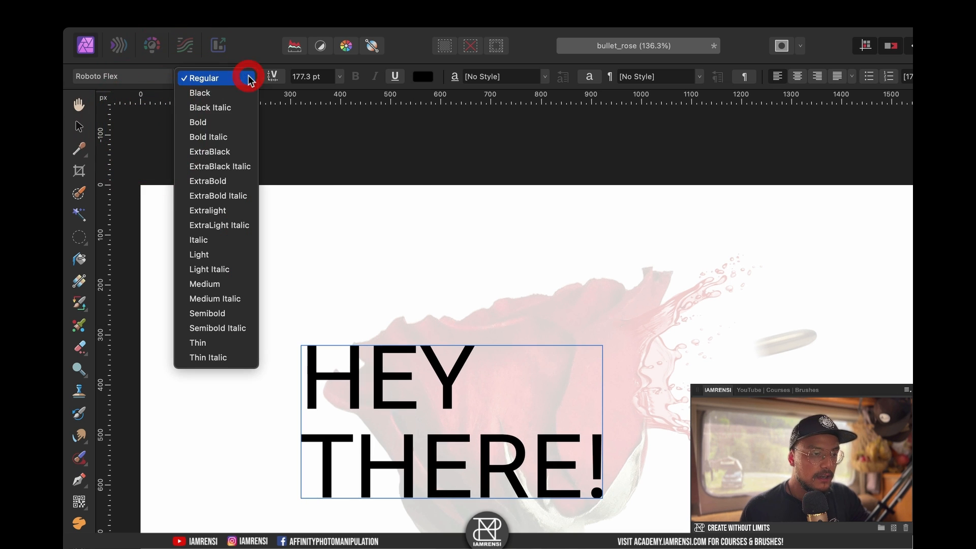
pyautogui.click(220, 239)
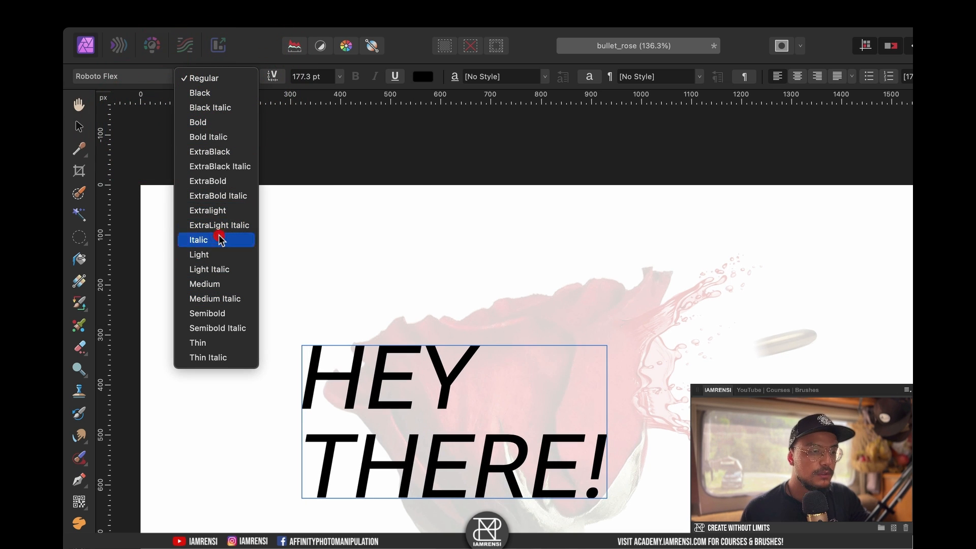
# - Hide the hidden variable font axes and set the HEY THERE! text to Optical Size 15, Weight 775, Grade -78 and Width 138
pyautogui.click(273, 78)
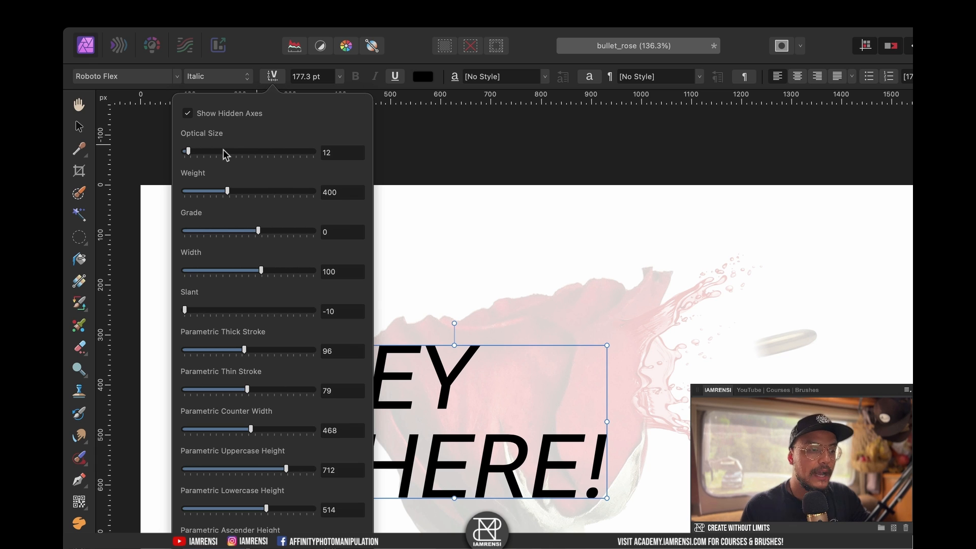
pyautogui.click(187, 114)
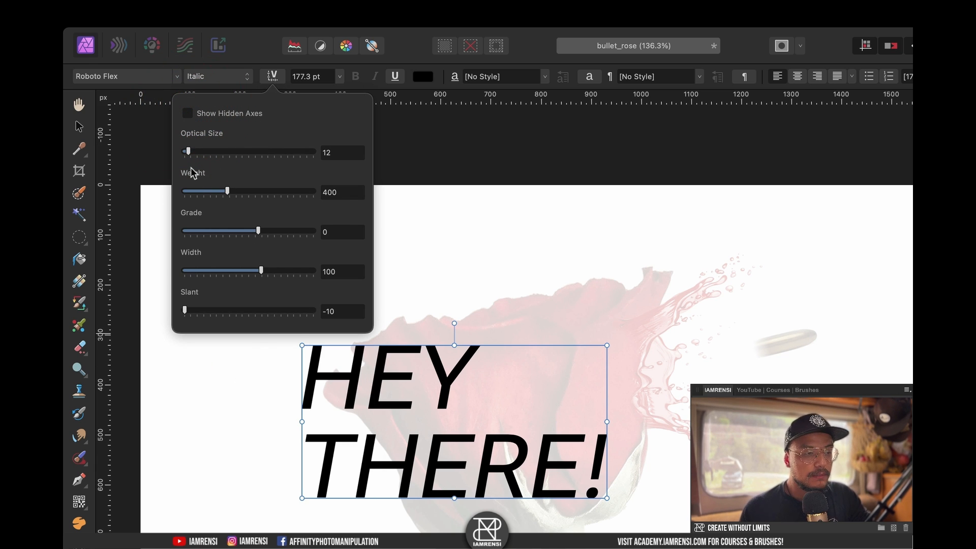
pyautogui.moveTo(189, 152)
pyautogui.mouseDown()
pyautogui.moveTo(281, 152)
pyautogui.moveTo(191, 153)
pyautogui.mouseUp()
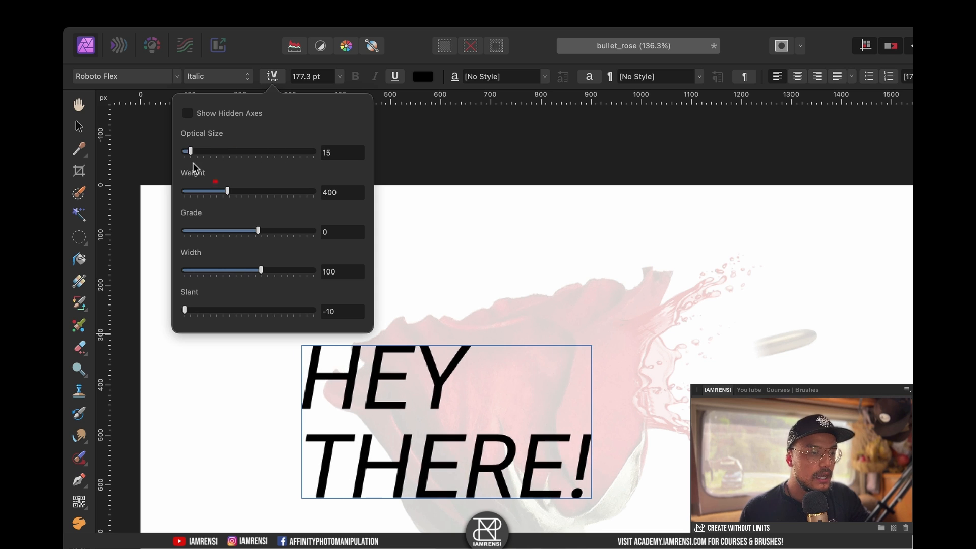
pyautogui.moveTo(223, 192); pyautogui.dragTo(280, 192)
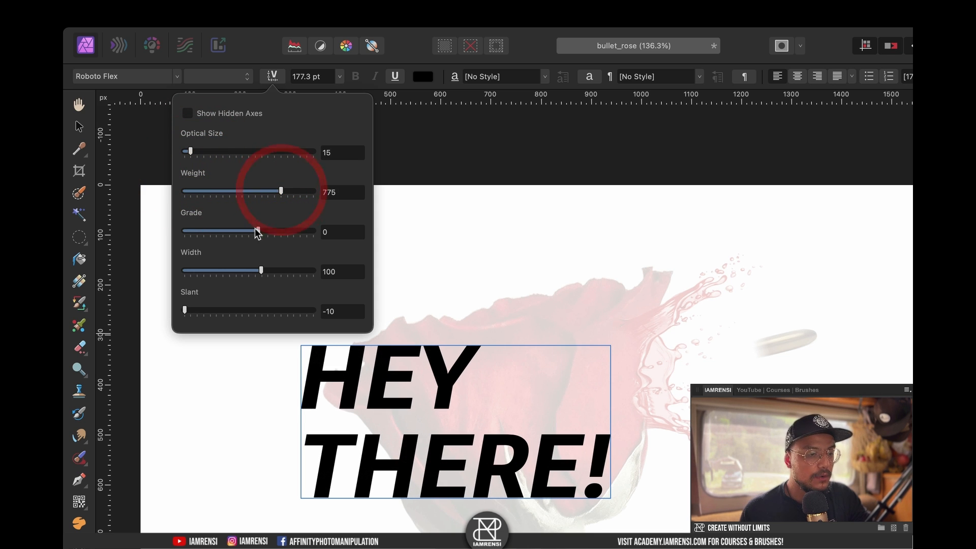
pyautogui.moveTo(258, 231)
pyautogui.mouseDown()
pyautogui.moveTo(197, 232)
pyautogui.moveTo(337, 246)
pyautogui.moveTo(227, 242)
pyautogui.moveTo(203, 271)
pyautogui.moveTo(301, 275)
pyautogui.mouseUp()
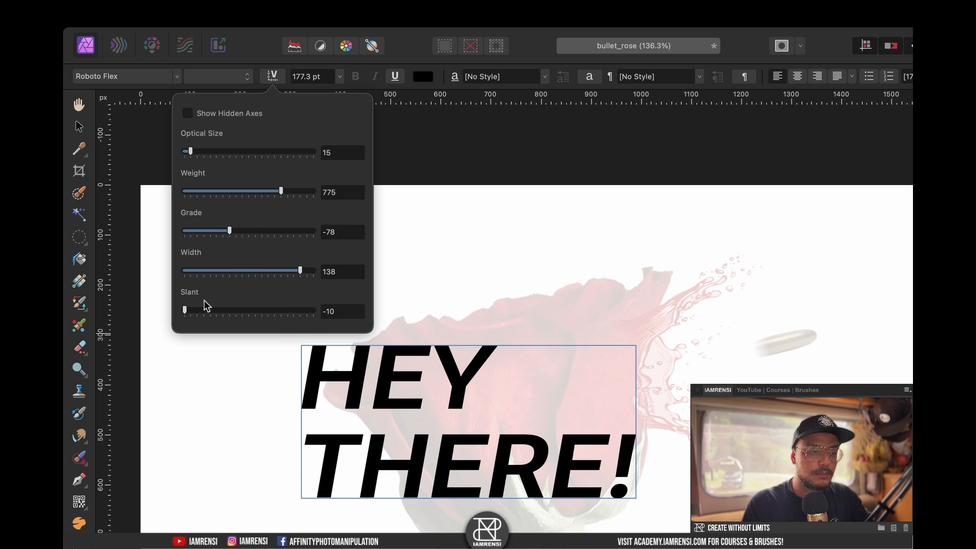
pyautogui.moveTo(186, 311); pyautogui.dragTo(159, 295)
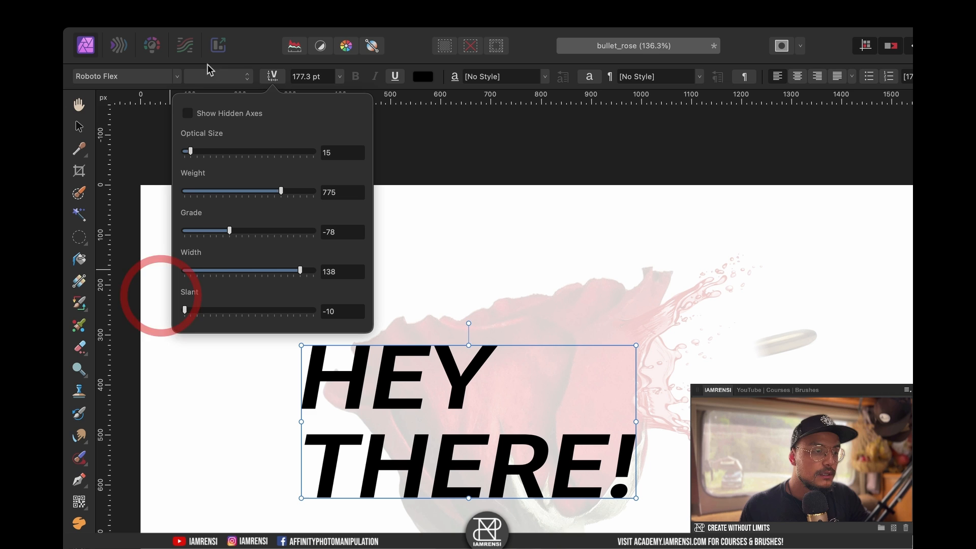
# - Show the hidden axes and set Parametric Thick Stroke to 168, Thin Stroke to 31 and Uppercase Height to 679 for the HEY THERE! text
pyautogui.click(187, 113)
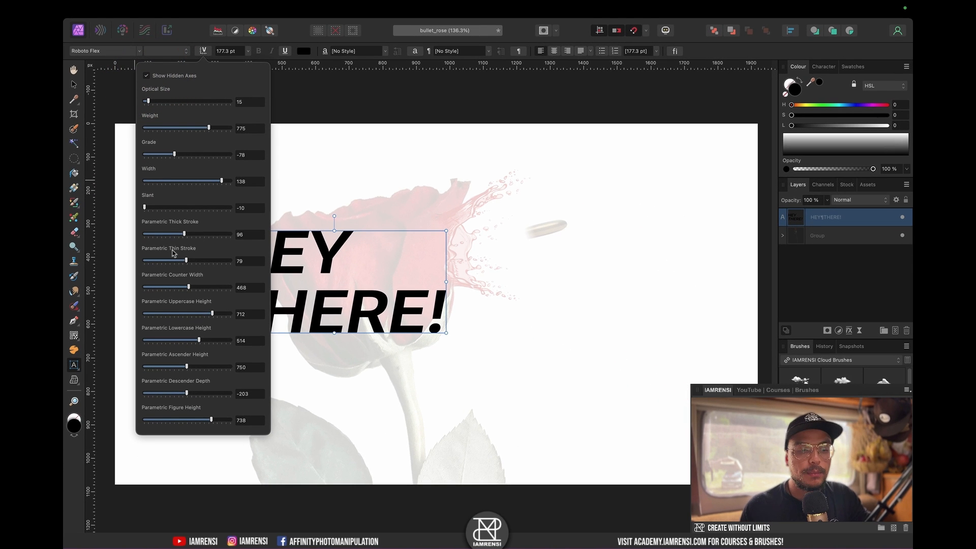
pyautogui.hscroll(-5, 173, 253)
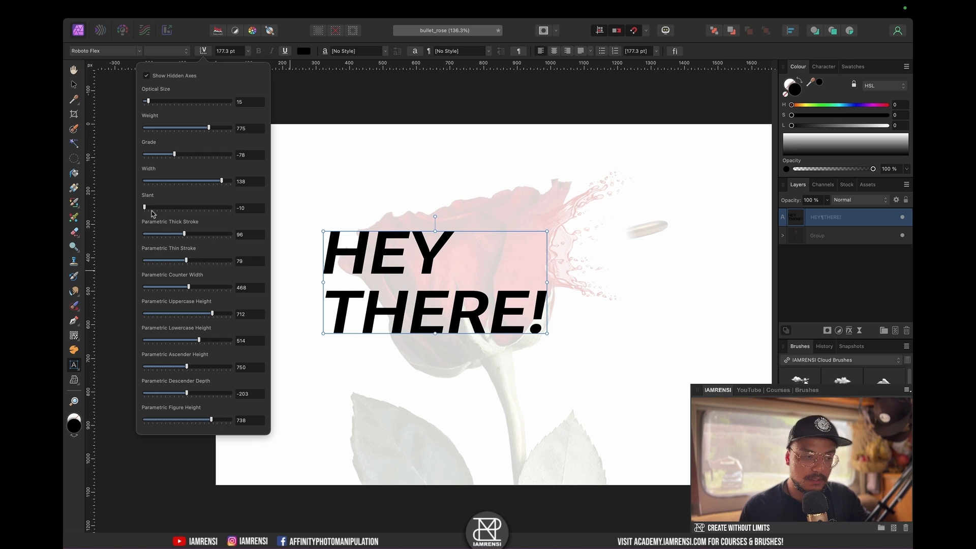
pyautogui.moveTo(184, 236)
pyautogui.mouseDown()
pyautogui.moveTo(163, 237)
pyautogui.moveTo(227, 237)
pyautogui.mouseUp()
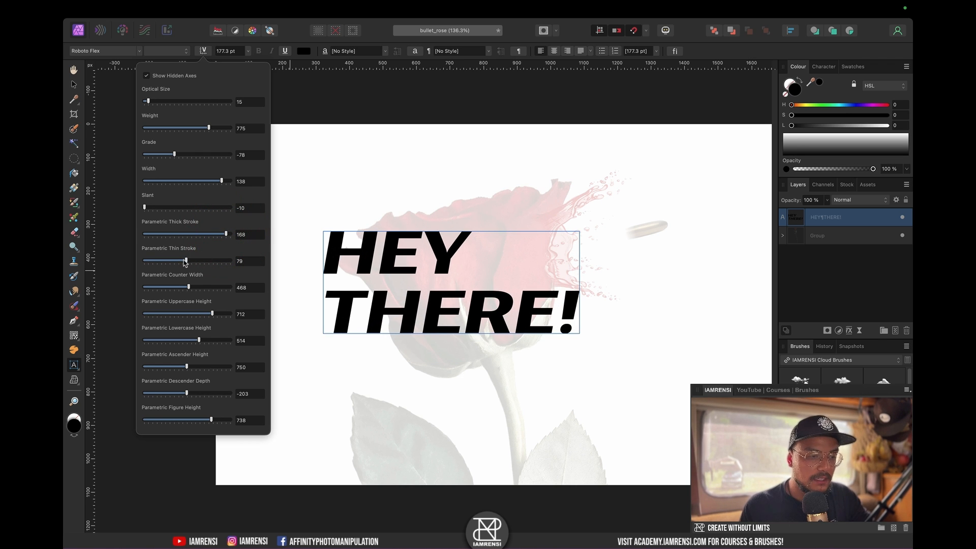
pyautogui.moveTo(186, 262); pyautogui.dragTo(148, 261)
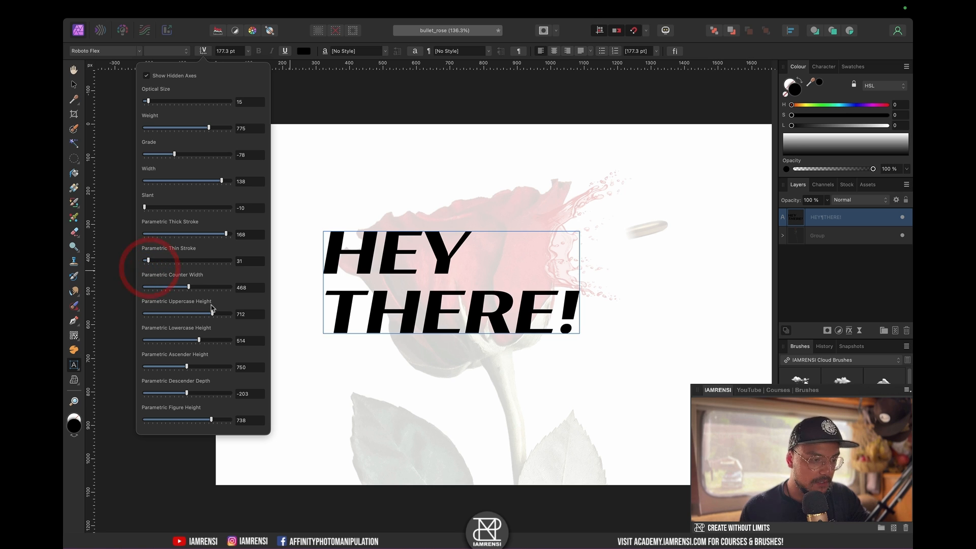
pyautogui.moveTo(212, 311); pyautogui.dragTo(200, 313)
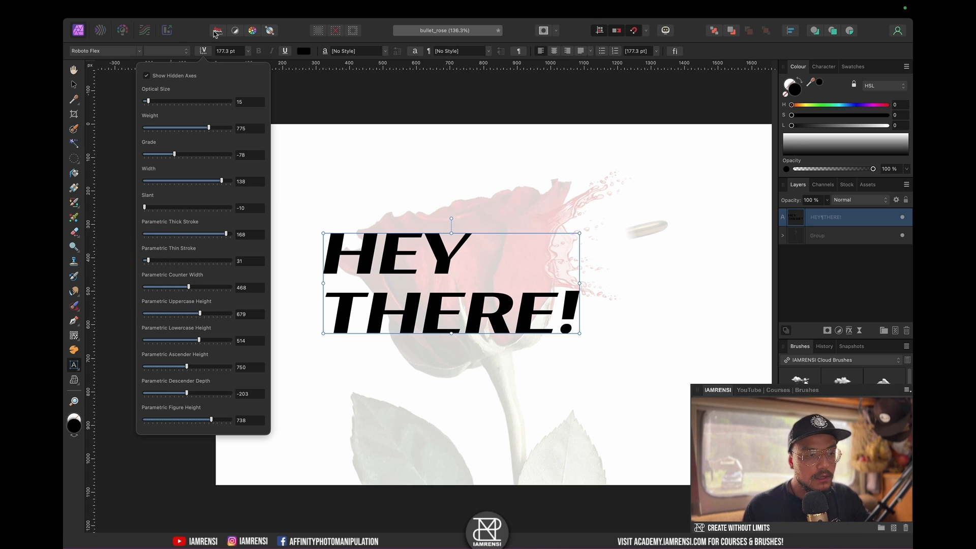
pyautogui.click(197, 35)
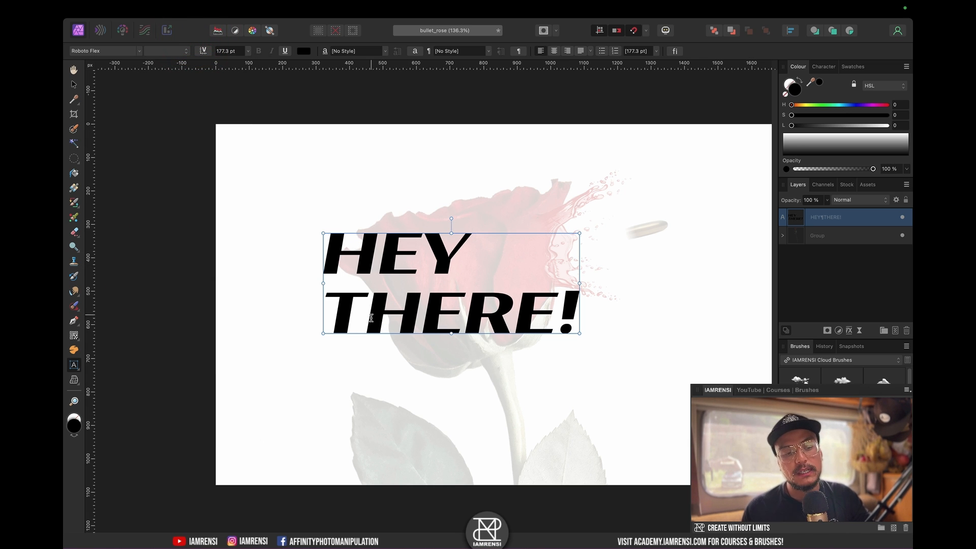
# - Add the third line "How are you?" below THERE! in the same artistic text
pyautogui.doubleClick(337, 321)
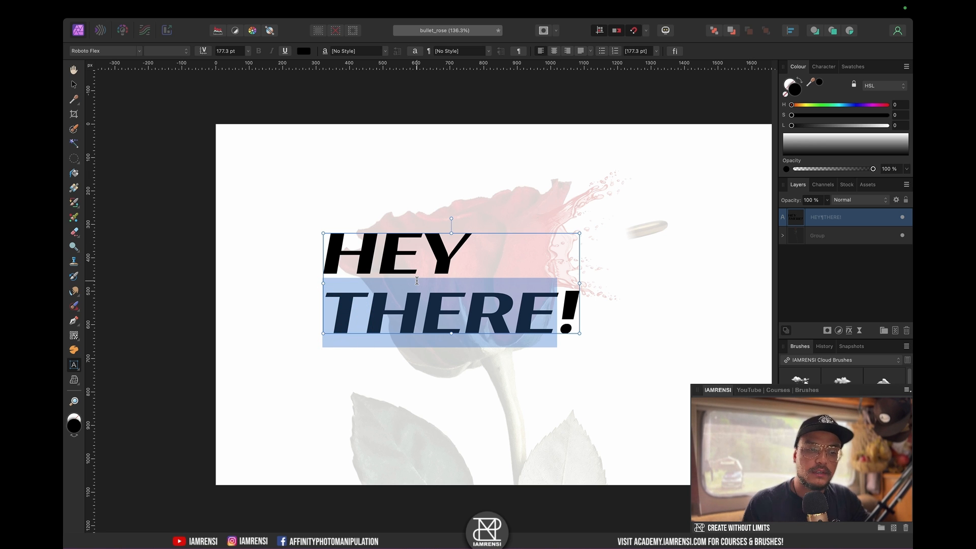
pyautogui.click(580, 306)
pyautogui.hotkey('shift', 'Return')
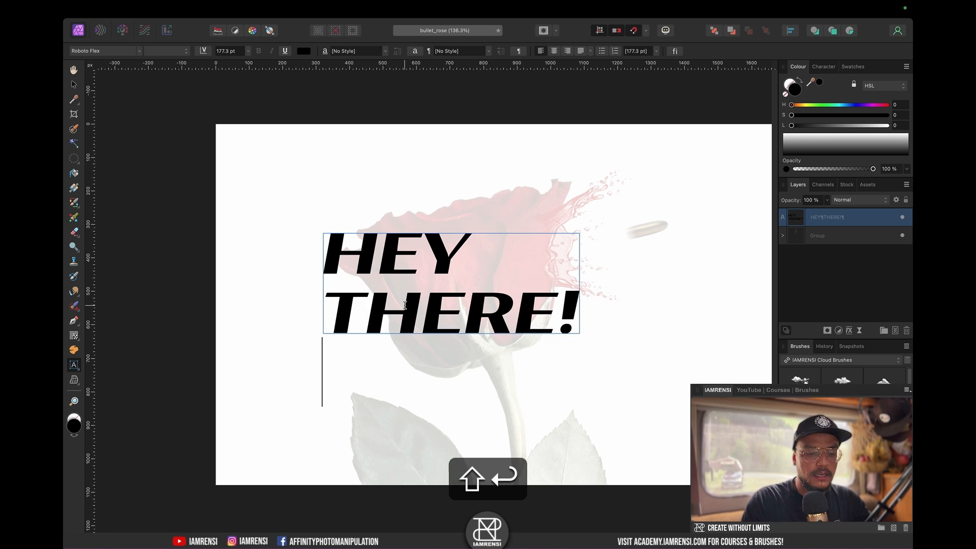
pyautogui.write('How are yo')
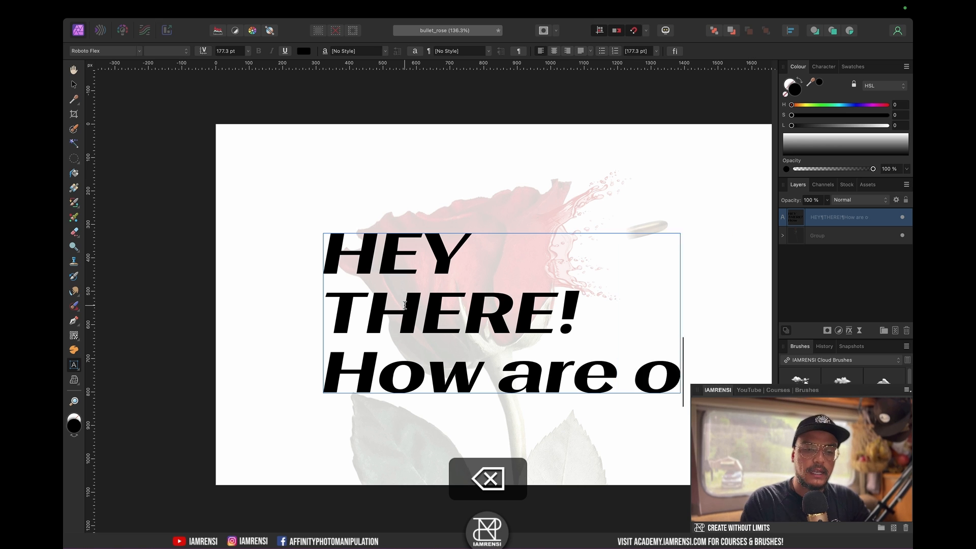
pyautogui.press('BackSpace')
pyautogui.press('BackSpace')
pyautogui.write('you?')
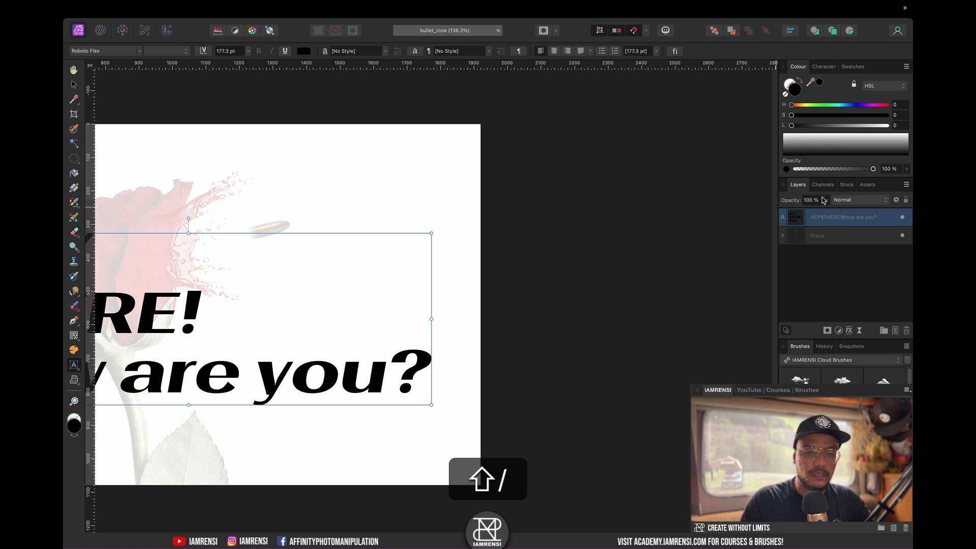
# - Centre the three-line text horizontally, aligned to the spread
pyautogui.click(791, 30)
pyautogui.click(810, 60)
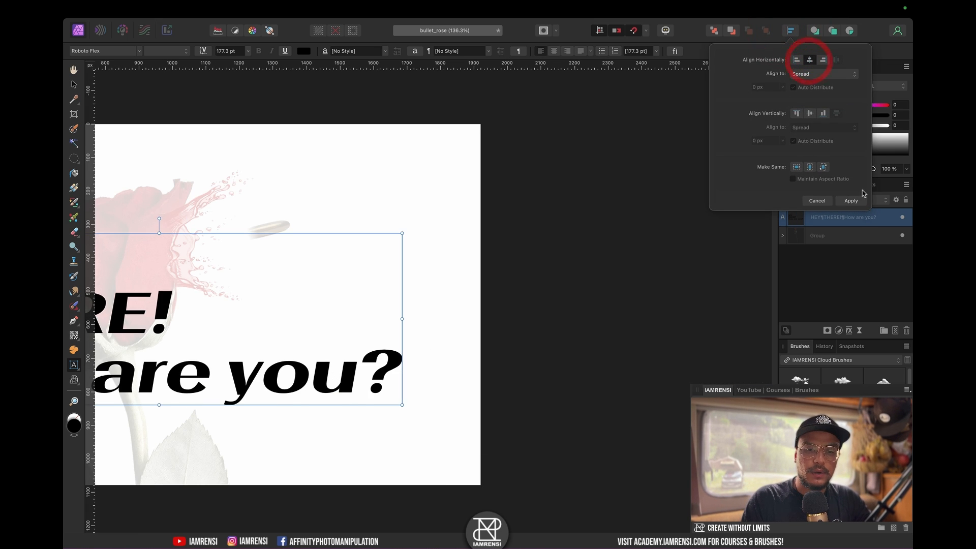
pyautogui.click(851, 201)
pyautogui.press('super+0')
pyautogui.hscroll(2, 398, 411)
pyautogui.scroll(1, 398, 411)
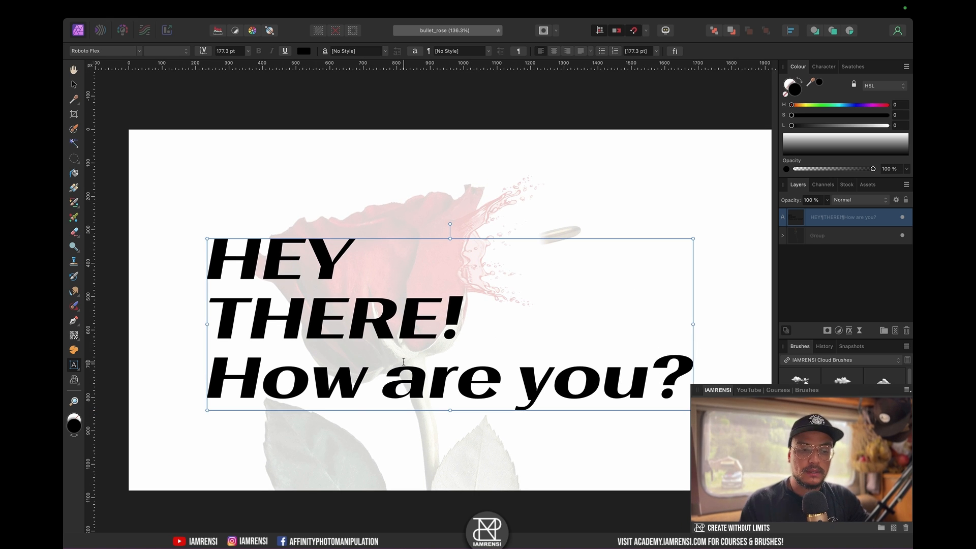
# - Set only the "How are you?" line to Optical Size 144, Weight 100 and Parametric Thin Stroke 135, then deselect the text
pyautogui.tripleClick(417, 378)
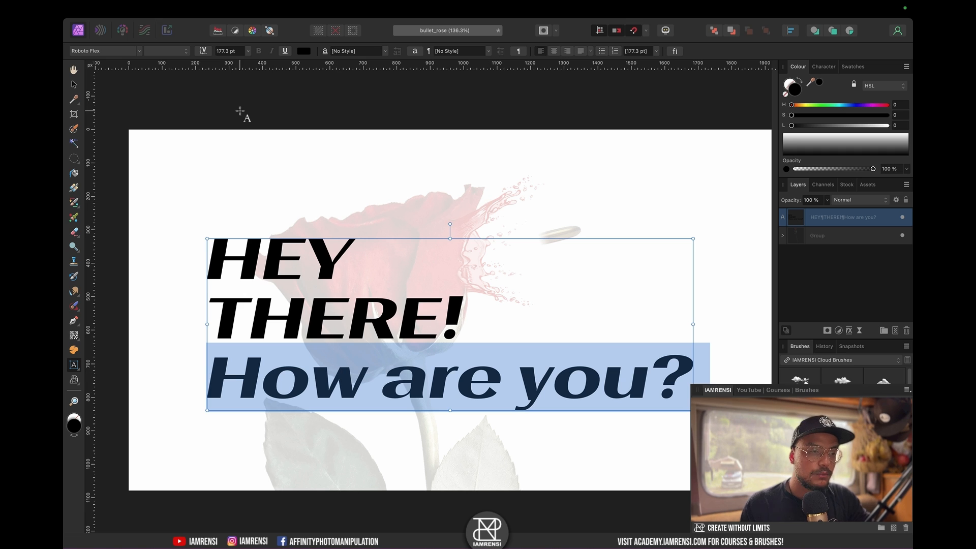
pyautogui.click(204, 51)
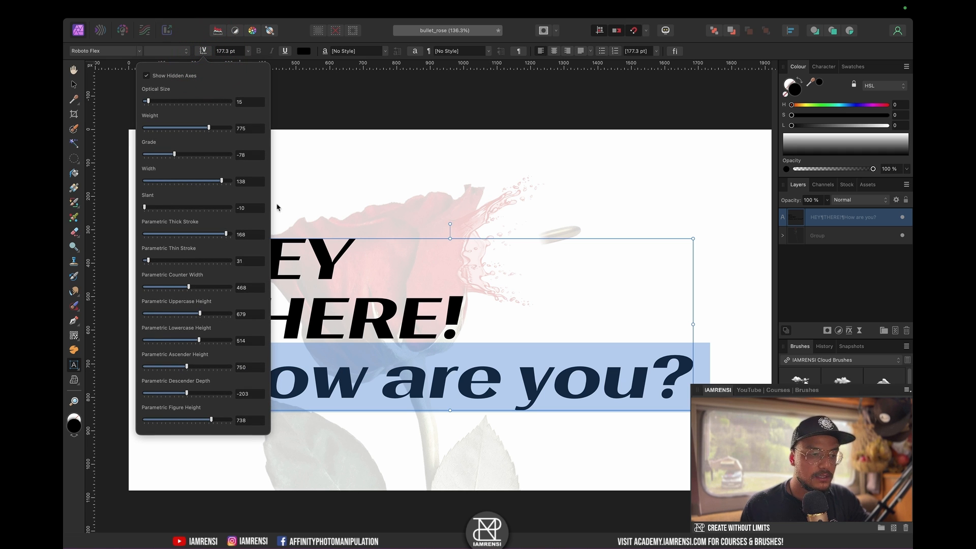
pyautogui.hscroll(-3, 342, 209)
pyautogui.scroll(-2, 342, 209)
pyautogui.moveTo(149, 101); pyautogui.dragTo(124, 128)
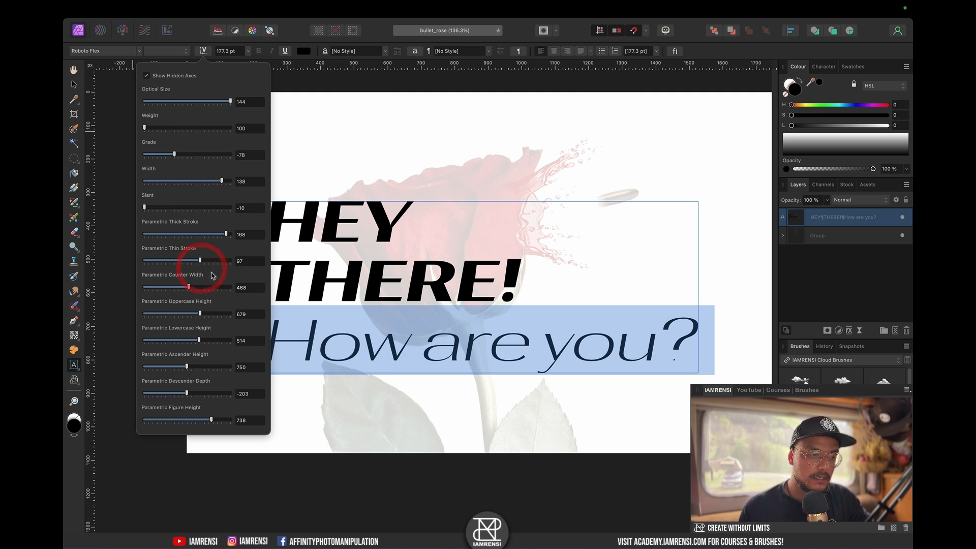
pyautogui.click(197, 261)
pyautogui.moveTo(198, 261); pyautogui.dragTo(240, 259)
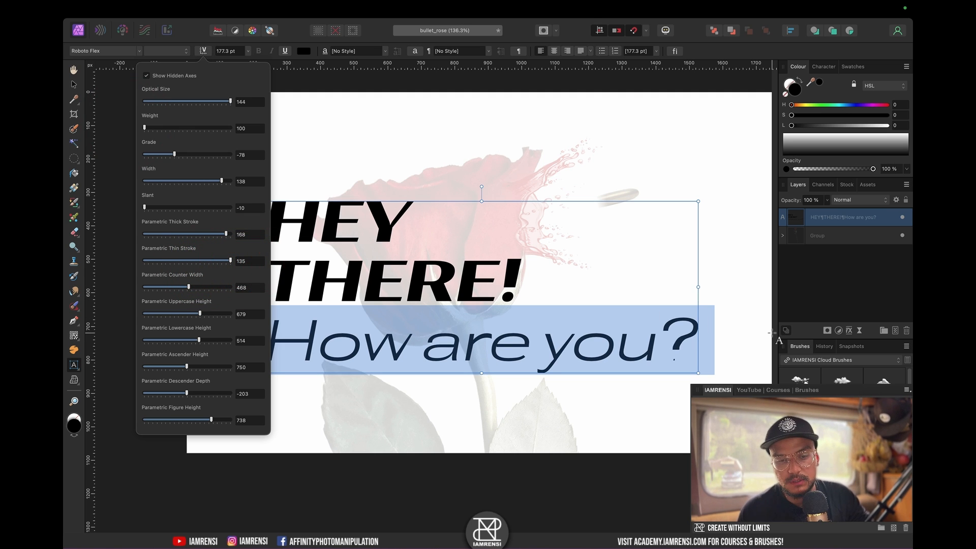
pyautogui.click(821, 275)
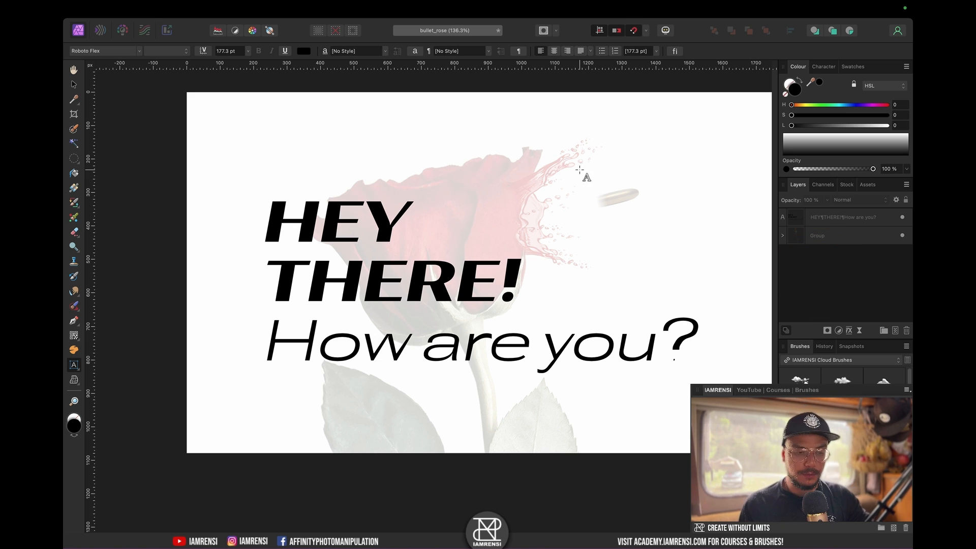
# - Switch to the browser and look through the remaining Affinity 2.5 features, including the Stroke Width Tool and the Pencil Tool improvements
pyautogui.hotkey('ctrl', 'Left')
pyautogui.click(326, 133)
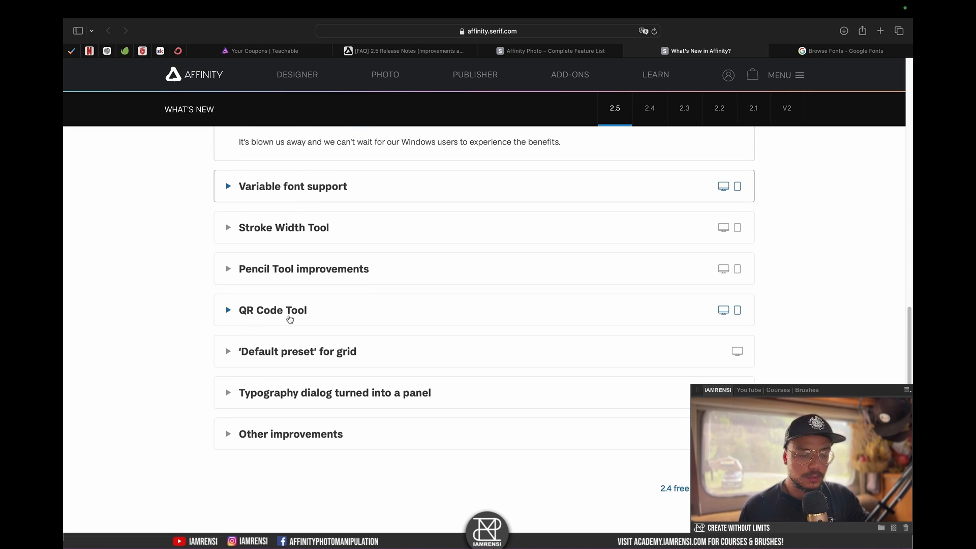
pyautogui.click(300, 233)
pyautogui.click(300, 231)
pyautogui.click(288, 259)
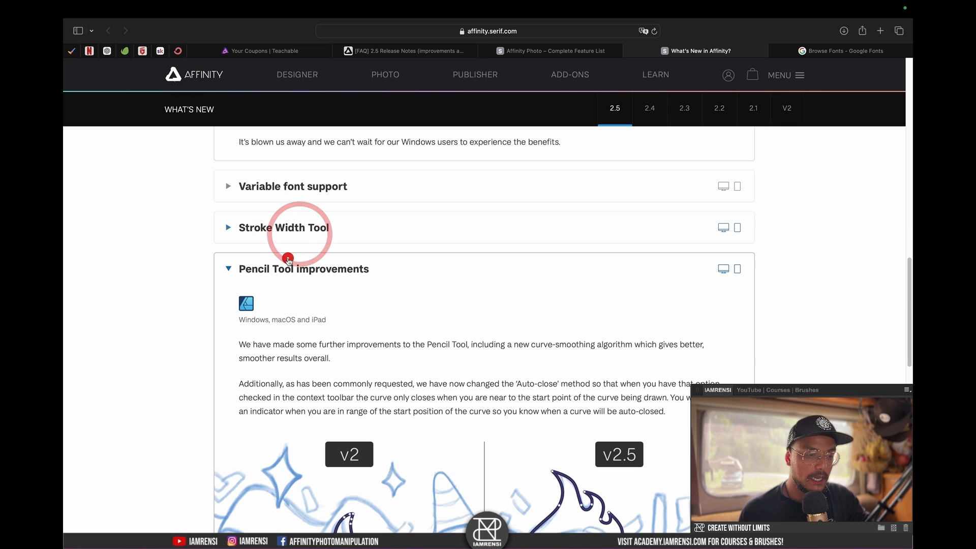
pyautogui.click(307, 273)
pyautogui.scroll(-2, 308, 274)
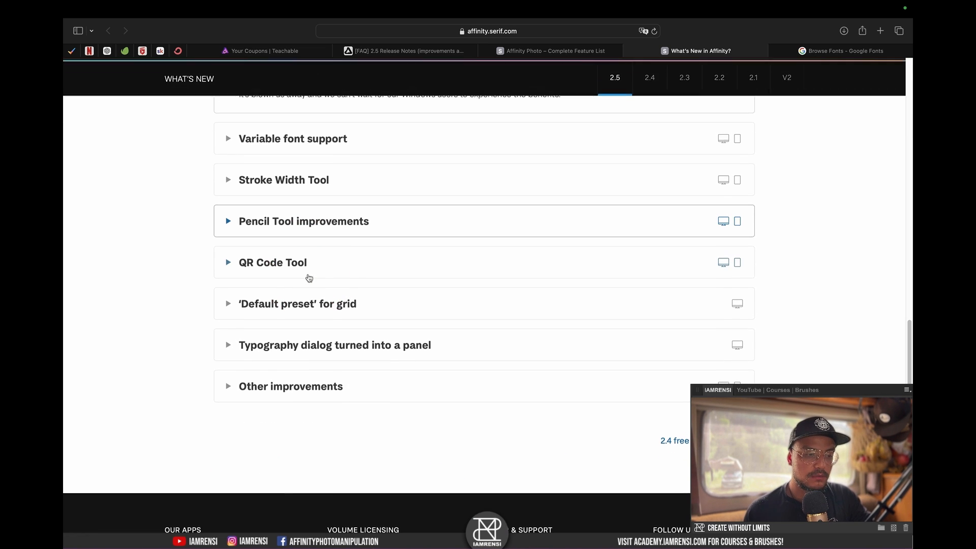
pyautogui.scroll(1, 308, 278)
# - Back in Affinity Photo, draw a QR code about 330 px wide over the petal splash beside the rose using the QR Code Tool
pyautogui.hotkey('ctrl', 'Right')
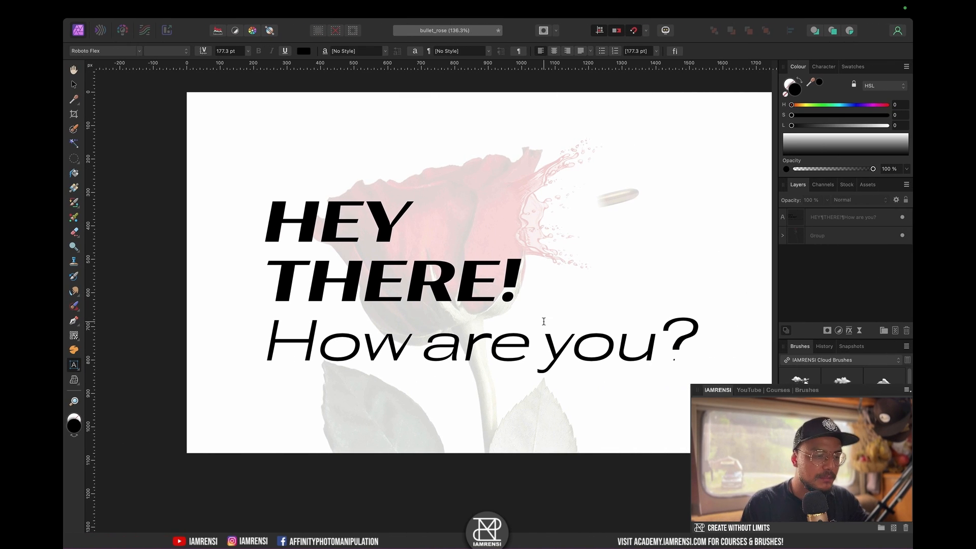
pyautogui.click(74, 337)
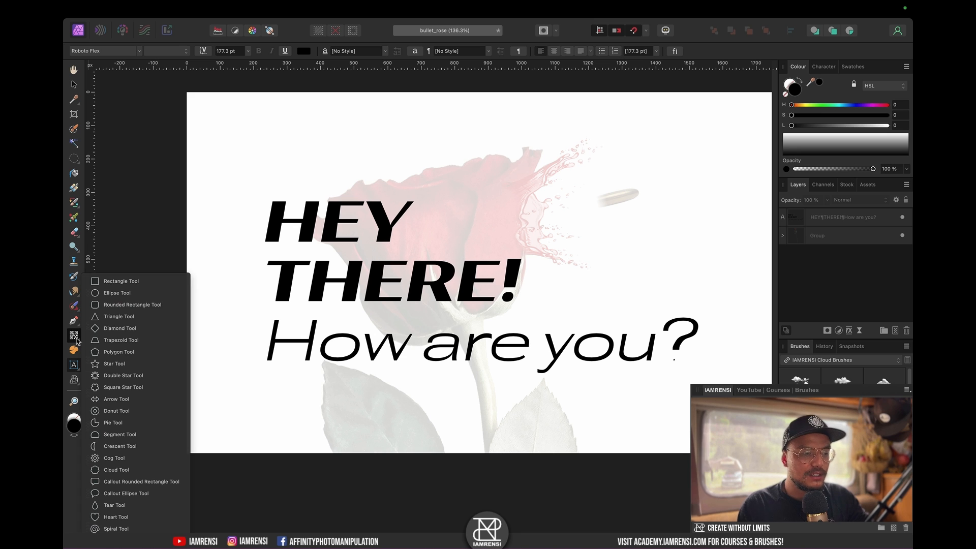
pyautogui.click(130, 283)
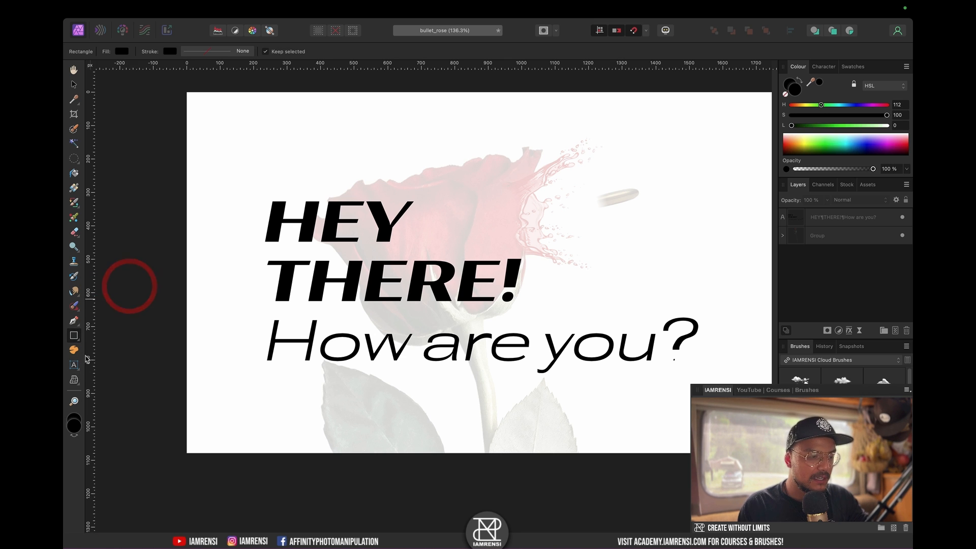
pyautogui.click(74, 336)
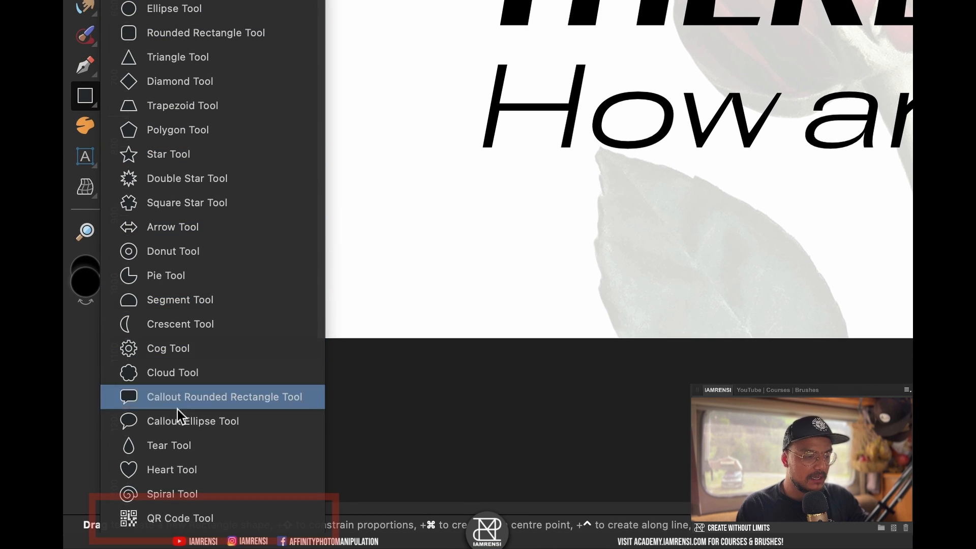
pyautogui.click(203, 519)
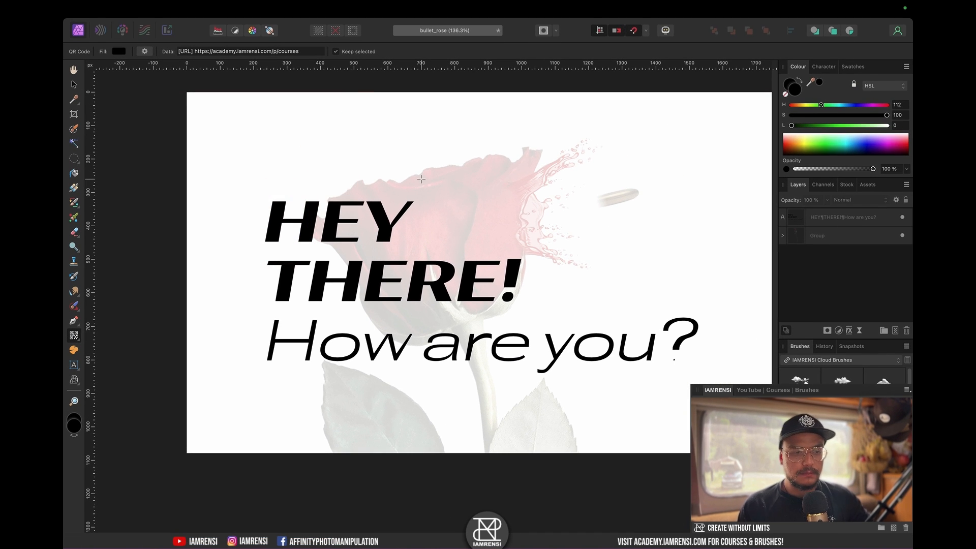
pyautogui.moveTo(545, 151); pyautogui.dragTo(653, 265)
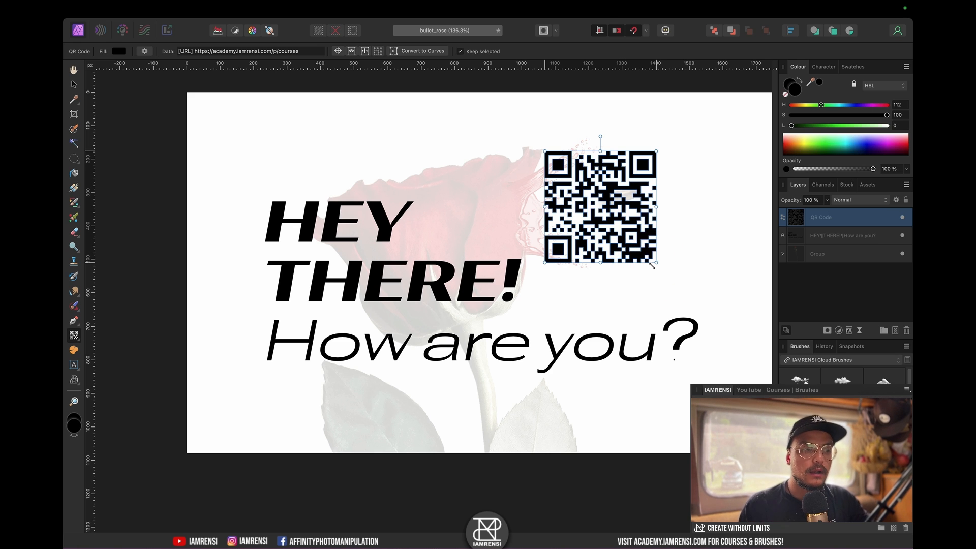
# - Check the QR code's fill colour options, open its data for editing and preview the available types, choosing Location
pyautogui.click(121, 50)
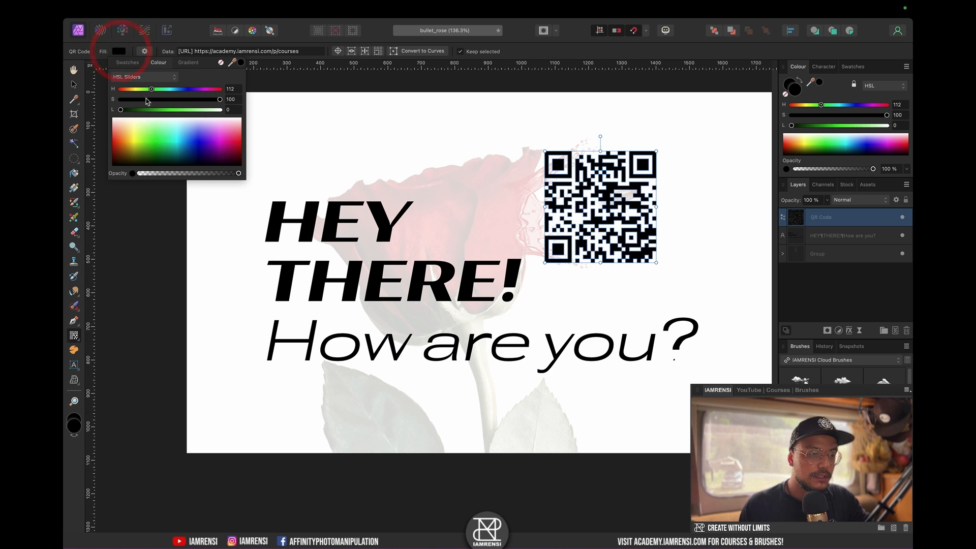
pyautogui.click(196, 40)
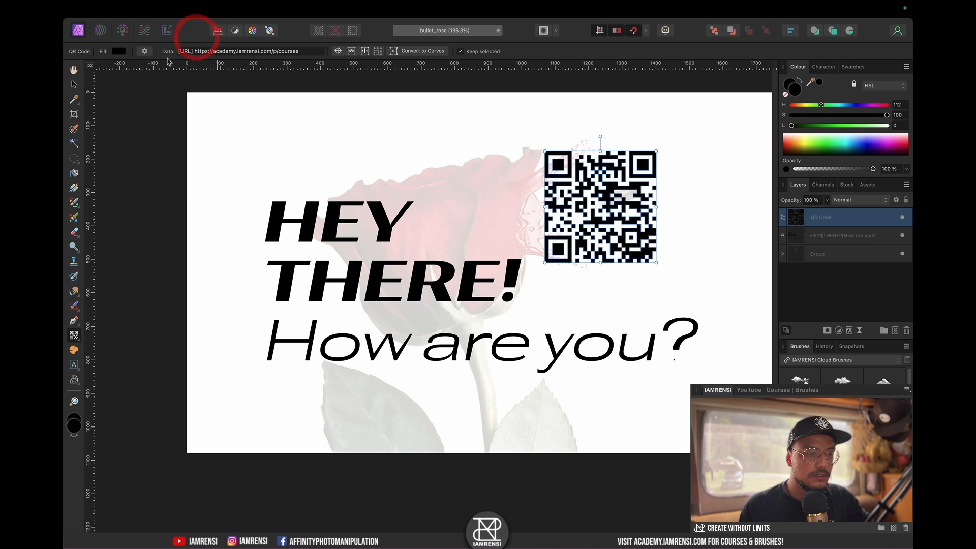
pyautogui.click(218, 52)
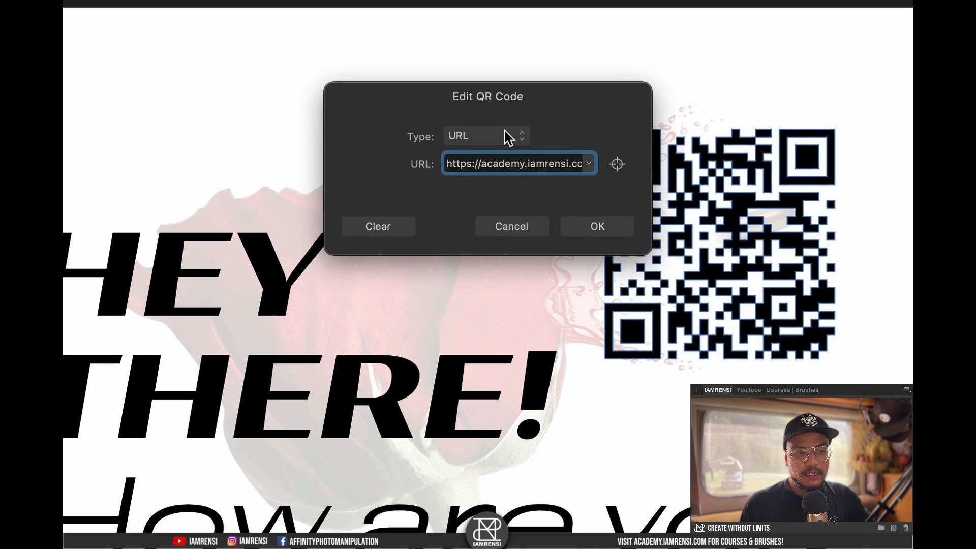
pyautogui.click(496, 154)
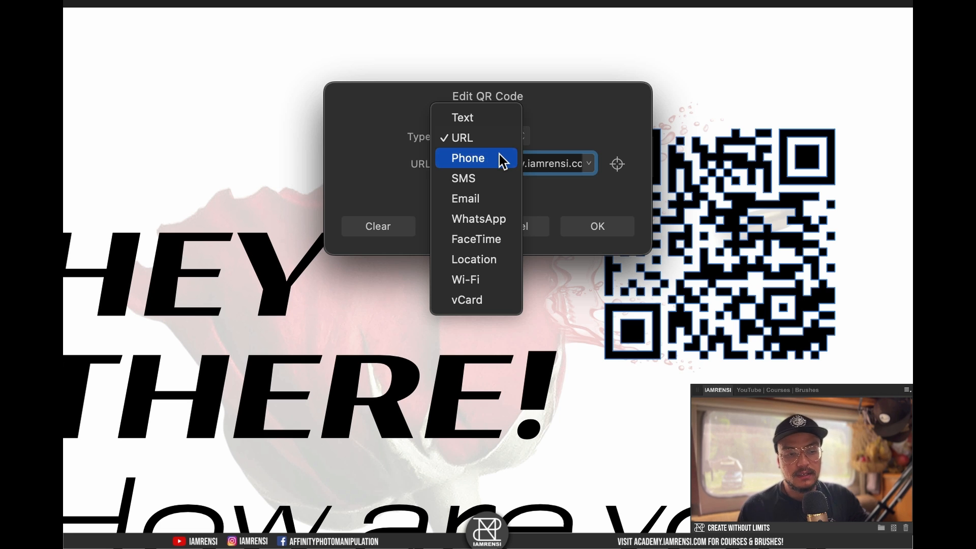
pyautogui.click(492, 264)
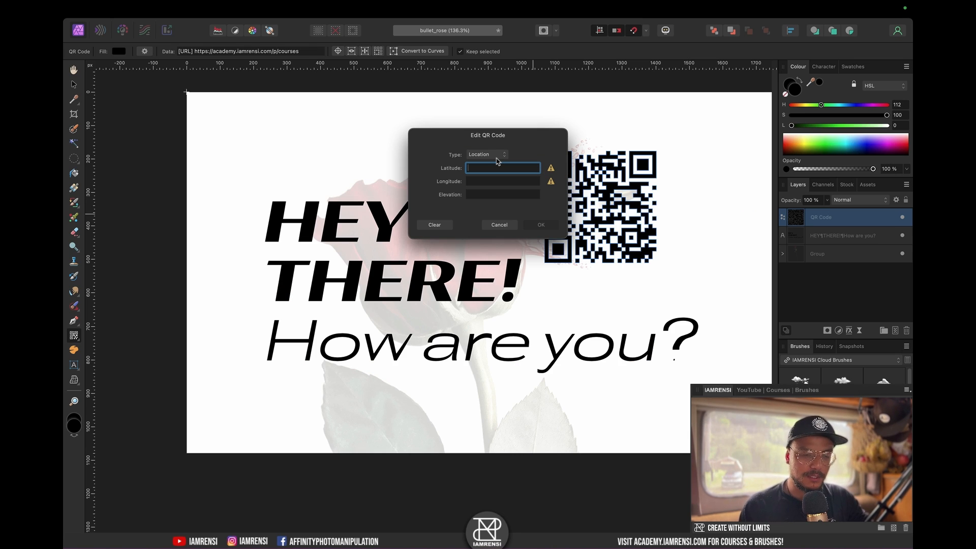
pyautogui.click(497, 156)
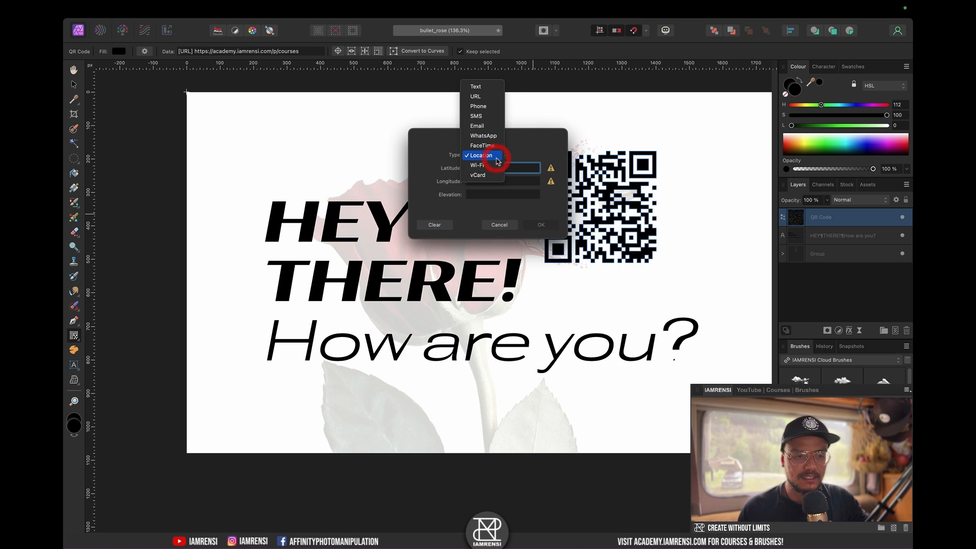
pyautogui.click(494, 97)
pyautogui.click(494, 167)
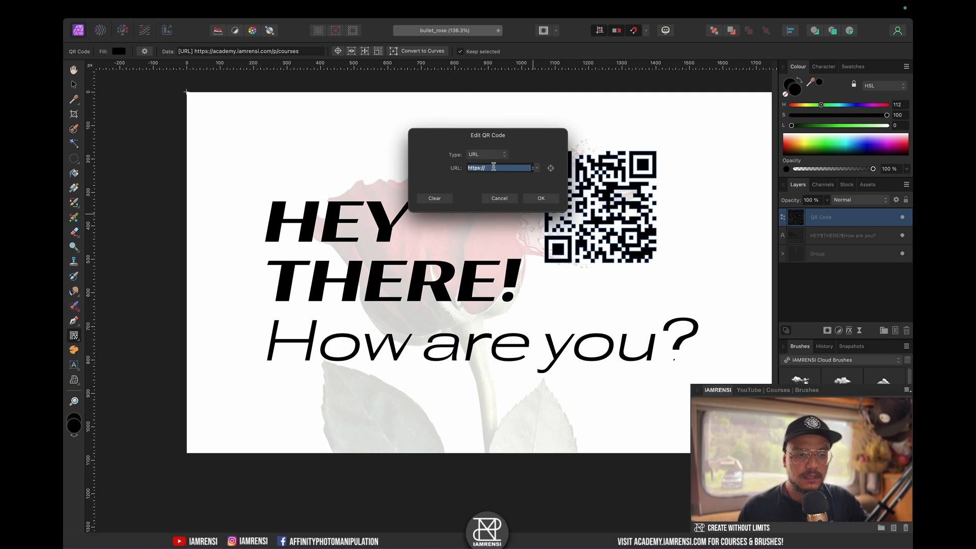
pyautogui.click(495, 167)
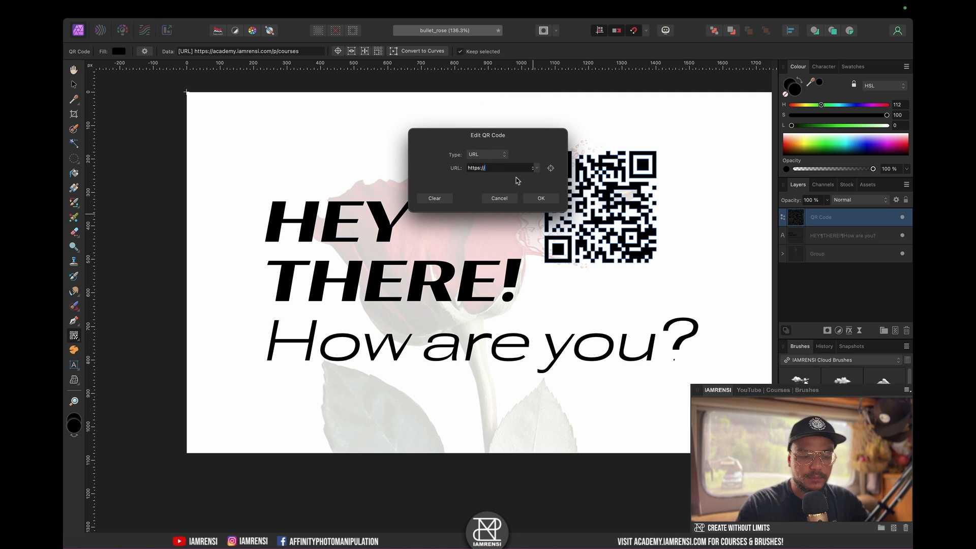
pyautogui.write('academy.iamrensi.com')
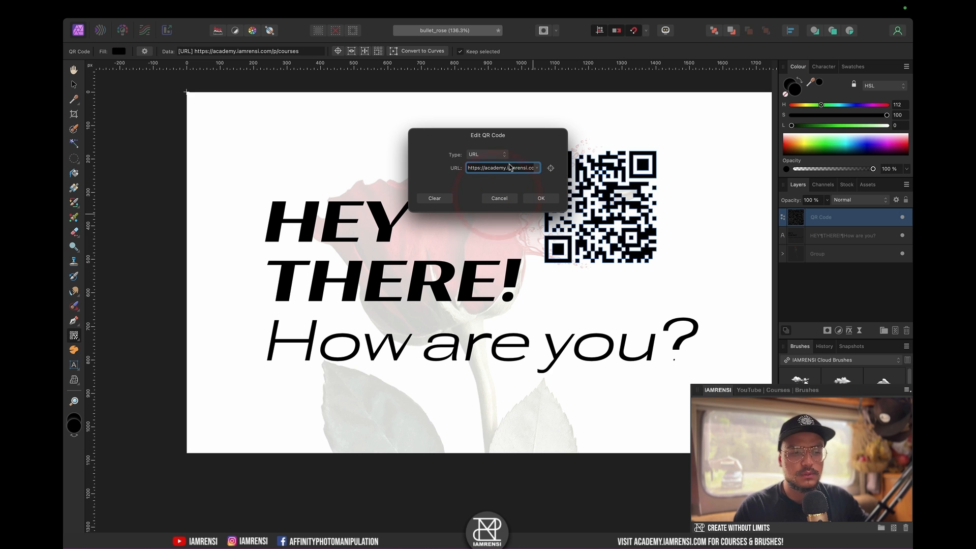
pyautogui.moveTo(525, 171); pyautogui.dragTo(560, 167)
pyautogui.press('Right')
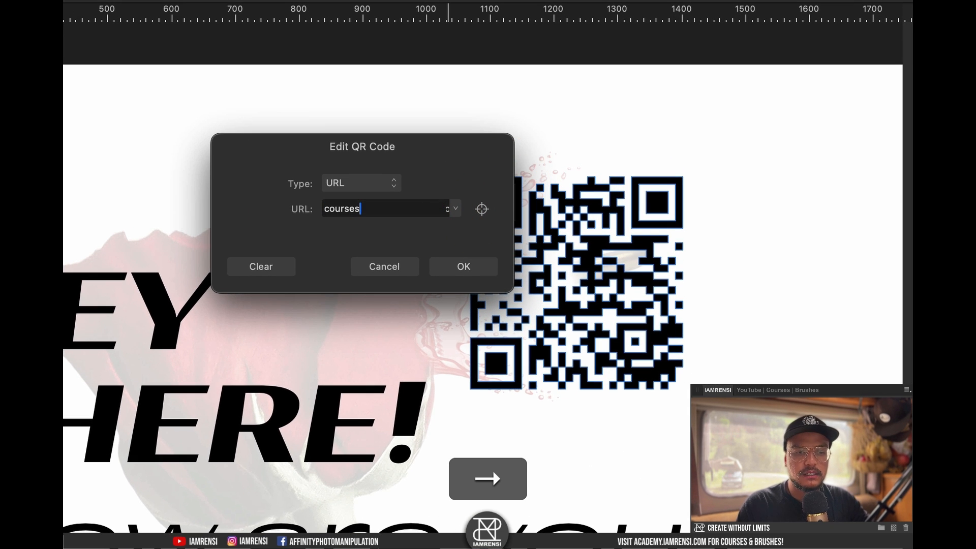
# - Test a longer URL by appending random letters to the address, delete them again and close the QR code editor
pyautogui.write('d')
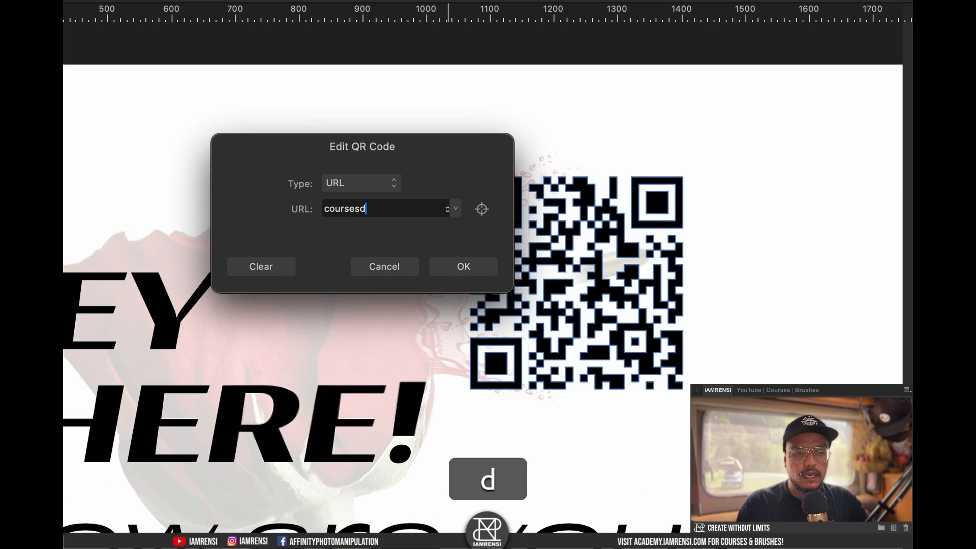
pyautogui.write('sdsdsdsdsdsdssd')
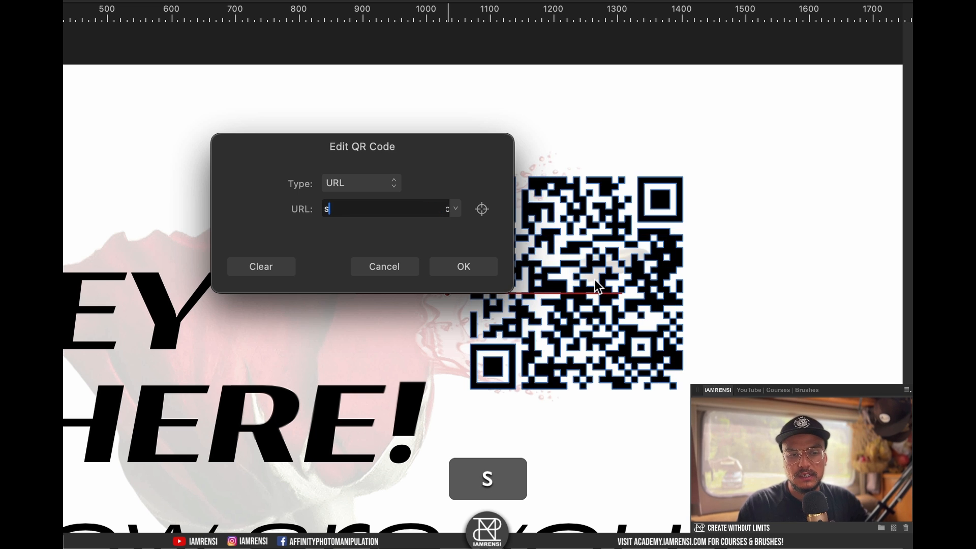
pyautogui.press('BackSpace')
pyautogui.press('BackSpace')
pyautogui.press('BackSpace')
pyautogui.press('BackSpace')
pyautogui.press('BackSpace')
pyautogui.press('BackSpace')
pyautogui.press('BackSpace')
pyautogui.press('BackSpace')
pyautogui.press('BackSpace')
pyautogui.press('BackSpace')
pyautogui.press('BackSpace')
pyautogui.press('BackSpace')
pyautogui.press('BackSpace')
pyautogui.press('BackSpace')
pyautogui.press('BackSpace')
pyautogui.press('BackSpace')
pyautogui.press('BackSpace')
pyautogui.press('BackSpace')
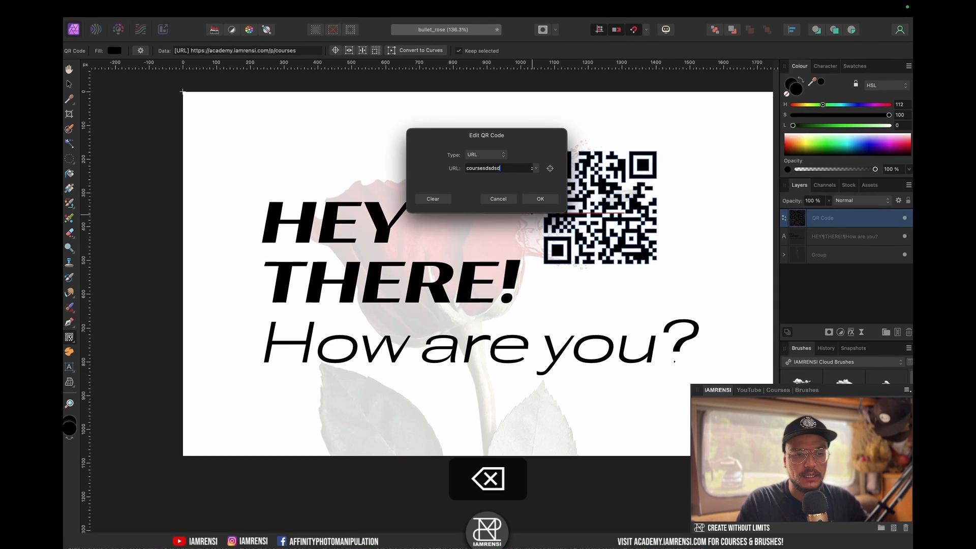
pyautogui.click(479, 252)
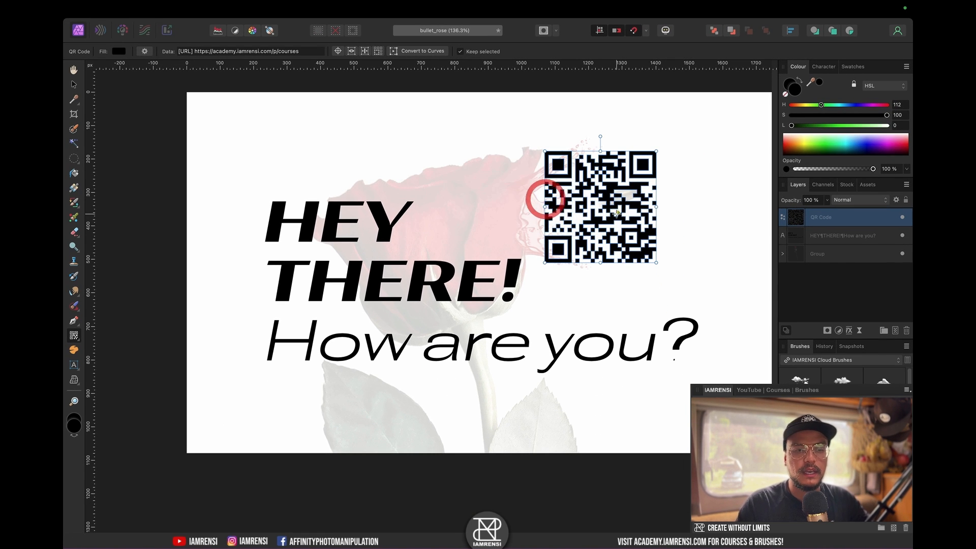
# - Select the QR code layer and move the code to the upper-right corner of the artwork, above the bullet
pyautogui.click(828, 265)
pyautogui.click(824, 217)
pyautogui.press('v')
pyautogui.moveTo(619, 230); pyautogui.dragTo(712, 186)
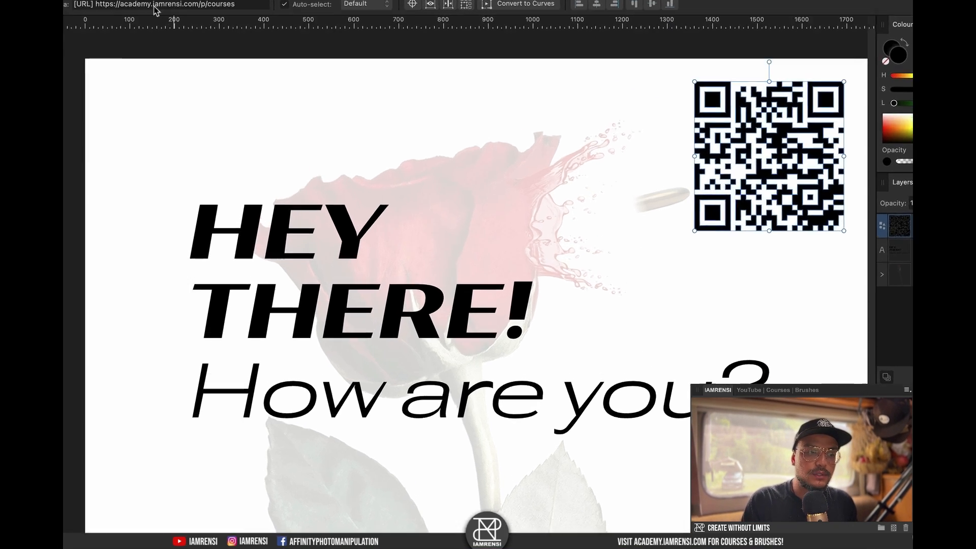
# - Reopen the QR code's data and preview the contact fields of the vCard type
pyautogui.click(155, 6)
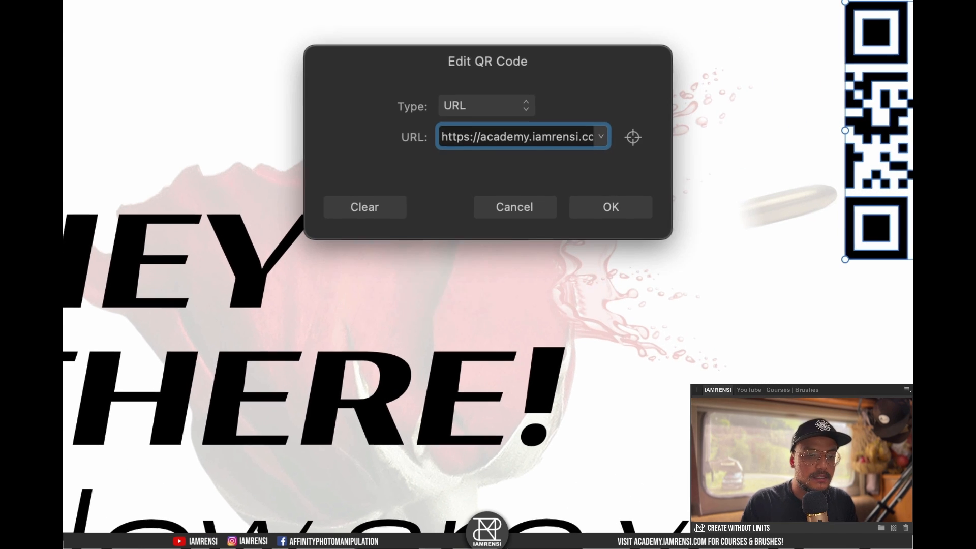
pyautogui.click(505, 138)
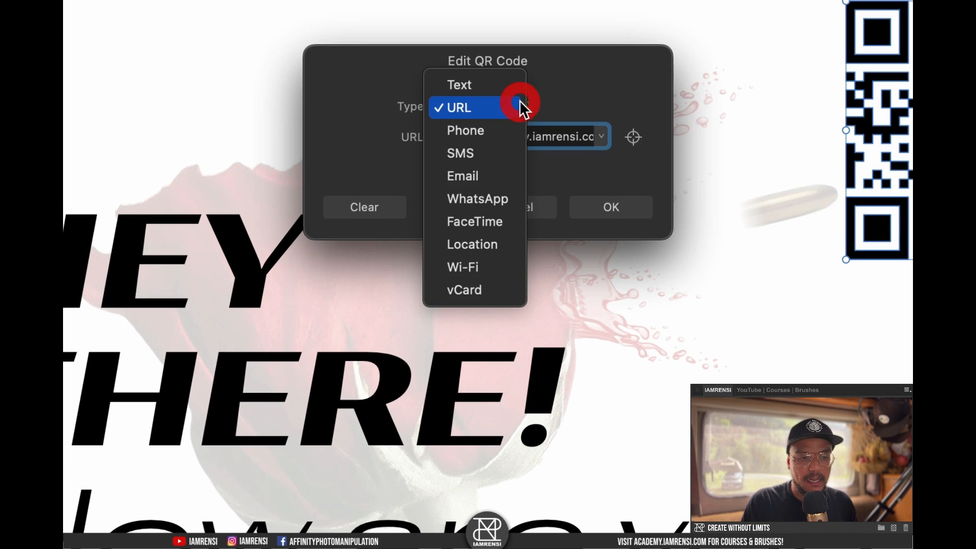
pyautogui.click(472, 288)
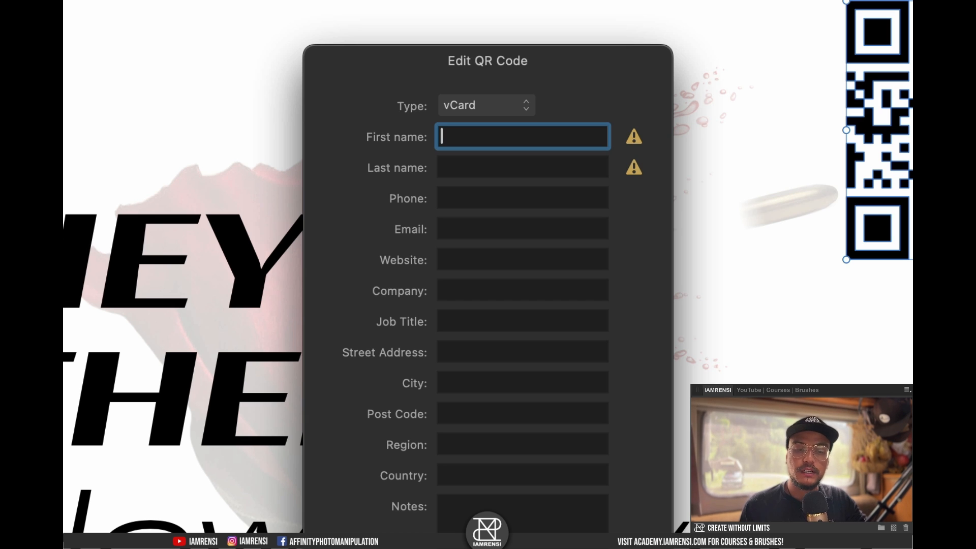
pyautogui.click(523, 514)
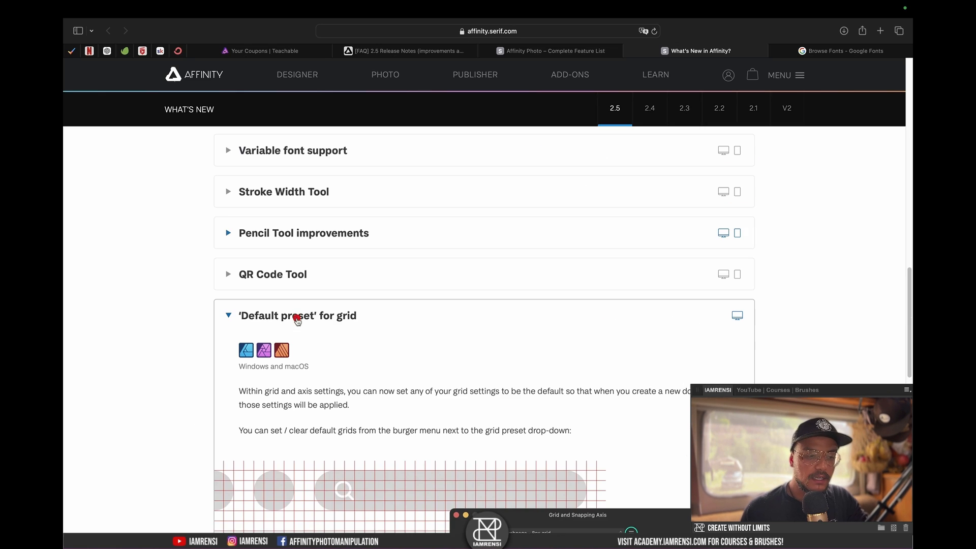
# - Read the grid default preset and the typography panel entries on the Affinity 2.5 What's New page in the browser
pyautogui.scroll(-4, 294, 377)
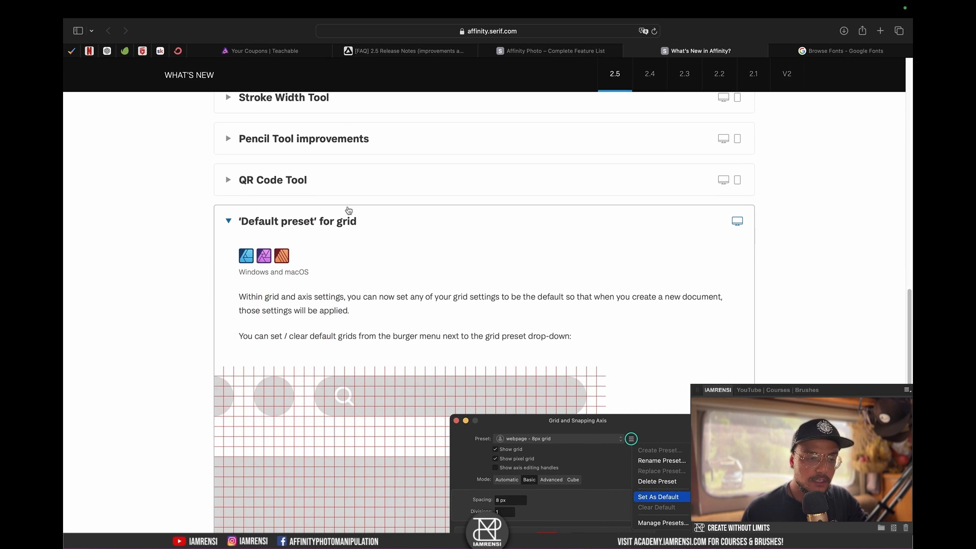
pyautogui.scroll(-2, 345, 254)
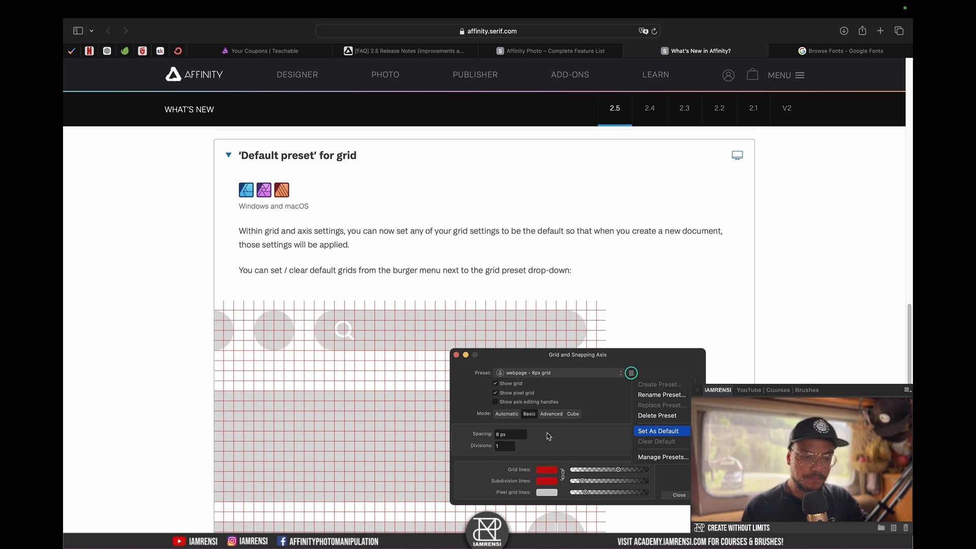
pyautogui.click(324, 156)
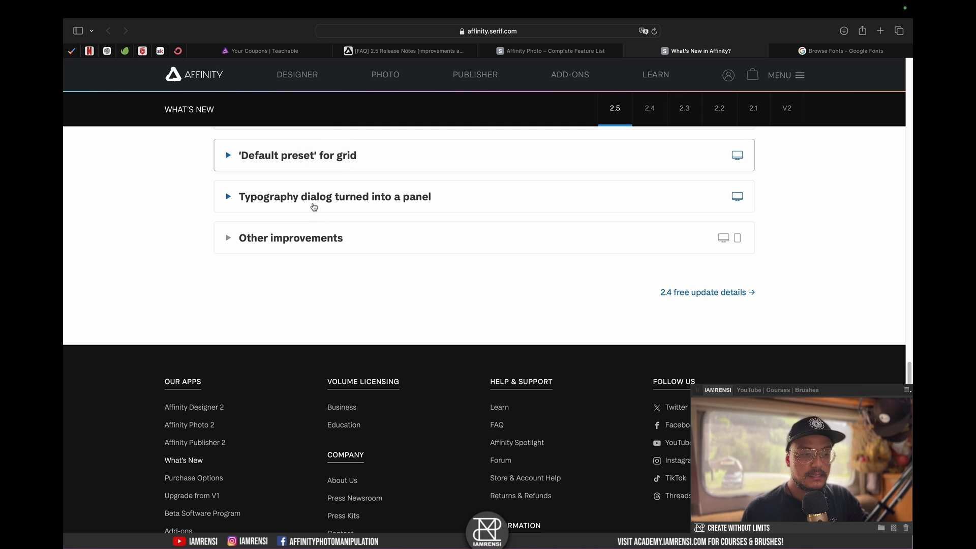
pyautogui.click(298, 198)
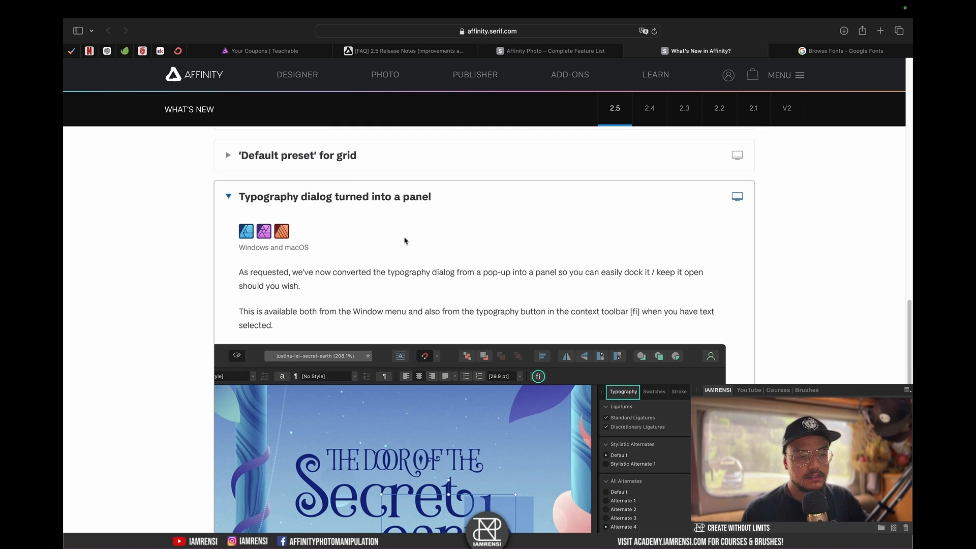
# - Back in Affinity Photo, select the three-line text and try the All Caps typography option on it
pyautogui.hotkey('ctrl', 'Right')
pyautogui.click(819, 233)
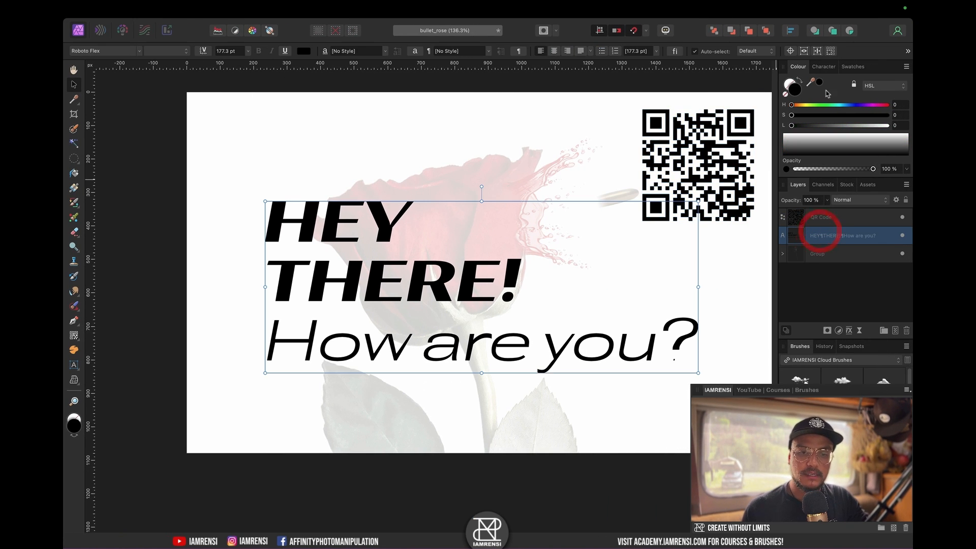
pyautogui.click(828, 69)
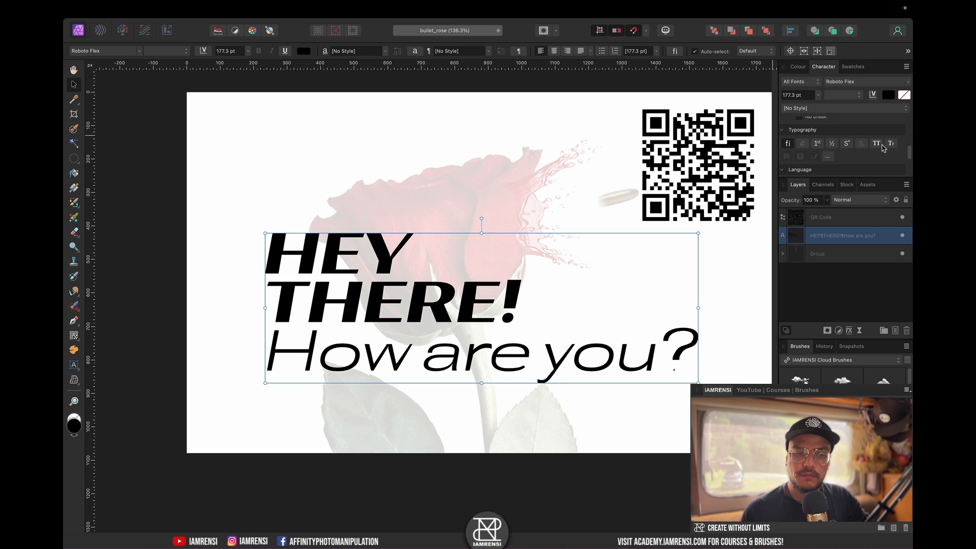
pyautogui.click(879, 145)
pyautogui.click(879, 145)
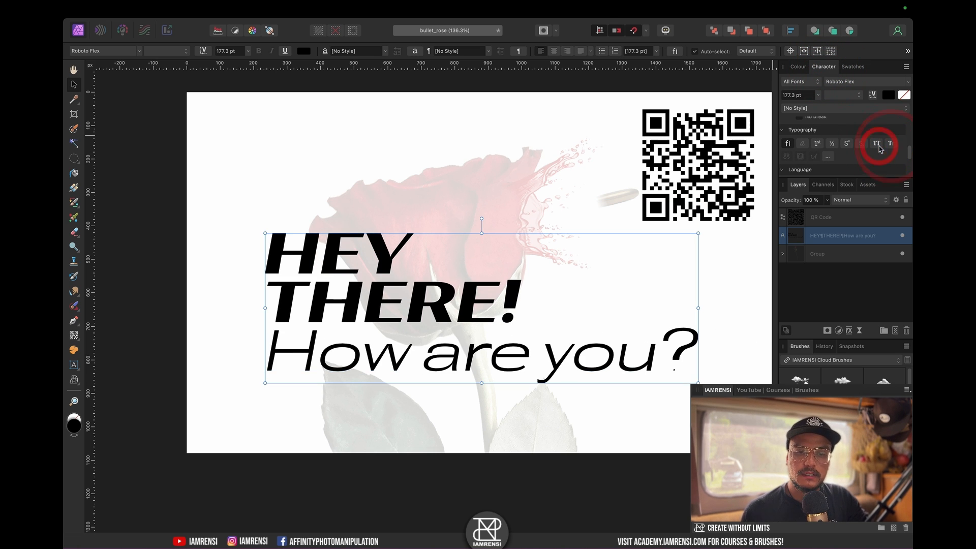
# - Open the full Typography panel for the selected text, look through its ligature, figure and capitals options, and close it
pyautogui.click(828, 157)
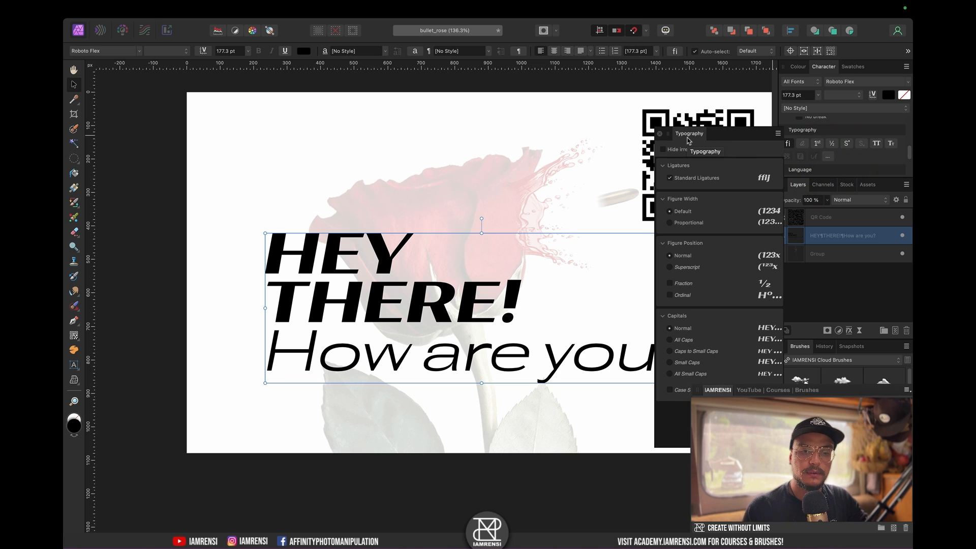
pyautogui.click(662, 136)
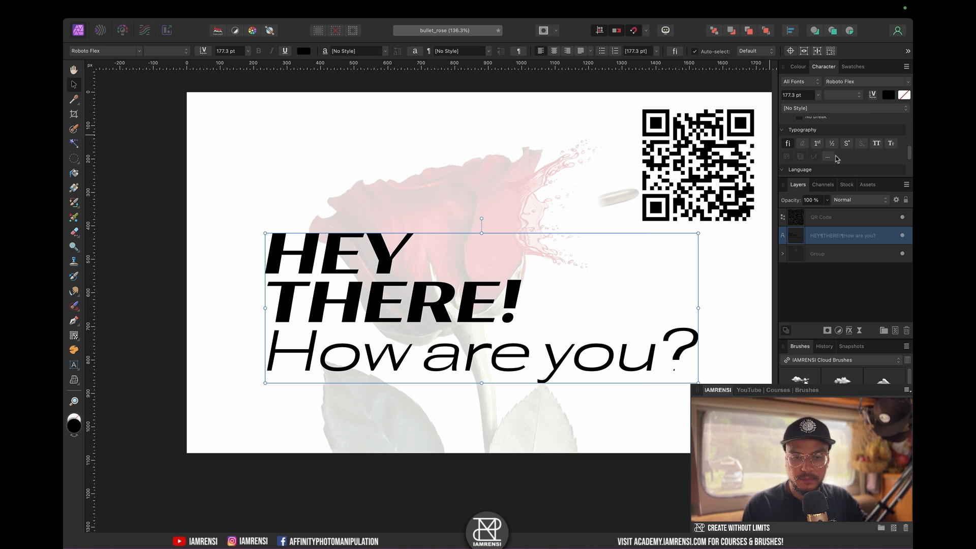
pyautogui.click(831, 156)
pyautogui.moveTo(692, 135); pyautogui.dragTo(647, 139)
pyautogui.scroll(-3, 815, 127)
pyautogui.scroll(3, 815, 127)
pyautogui.click(629, 145)
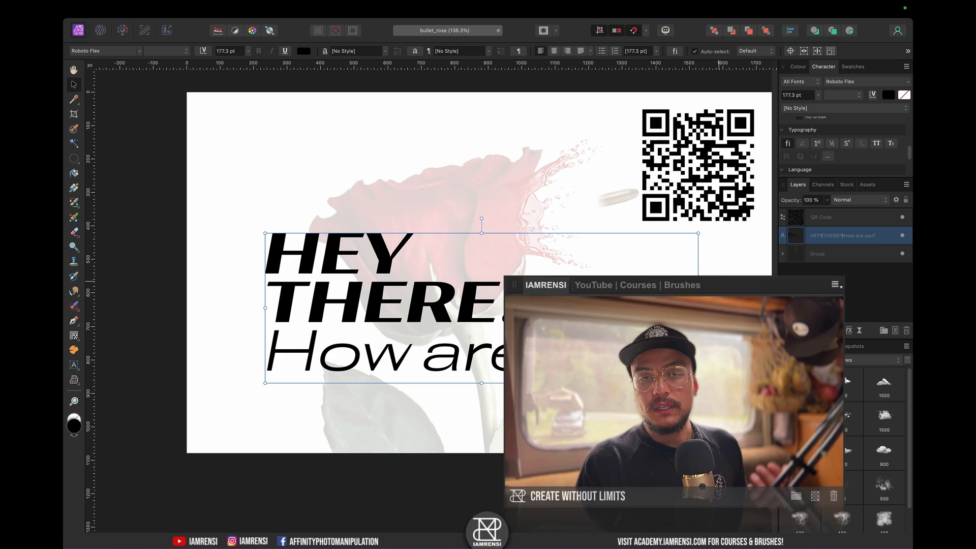